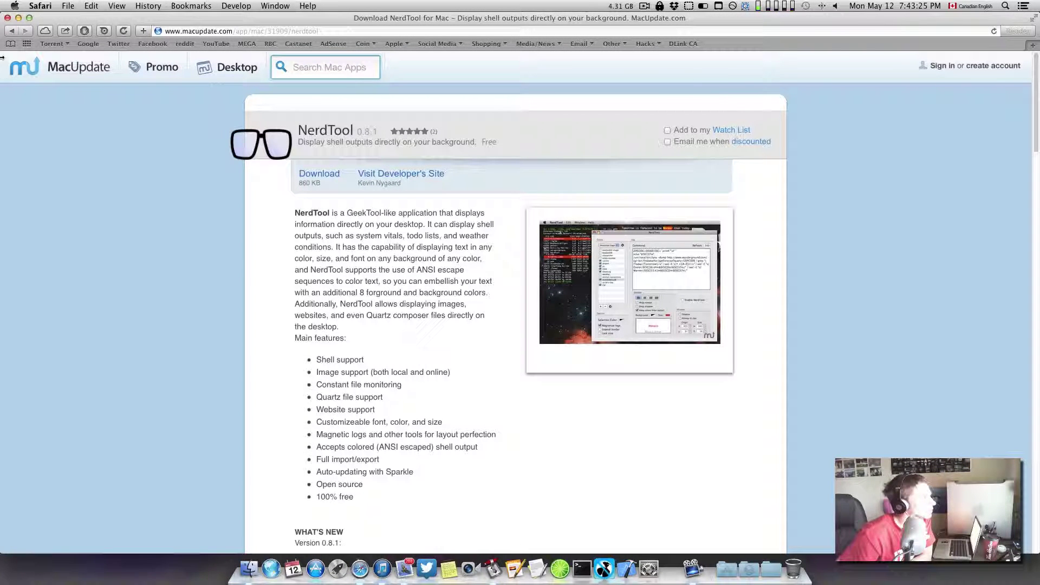
- Minimize Safari and close the Finder Applications window to reveal the animated wallpaper
{"action": "left_click", "coordinate": [18, 17]}
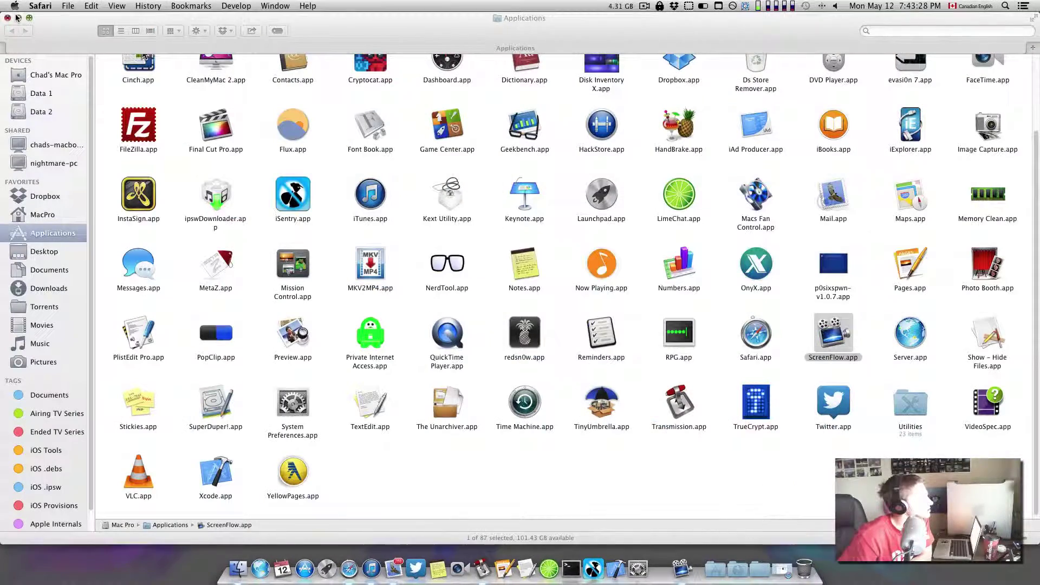
{"action": "left_click", "coordinate": [7, 18]}
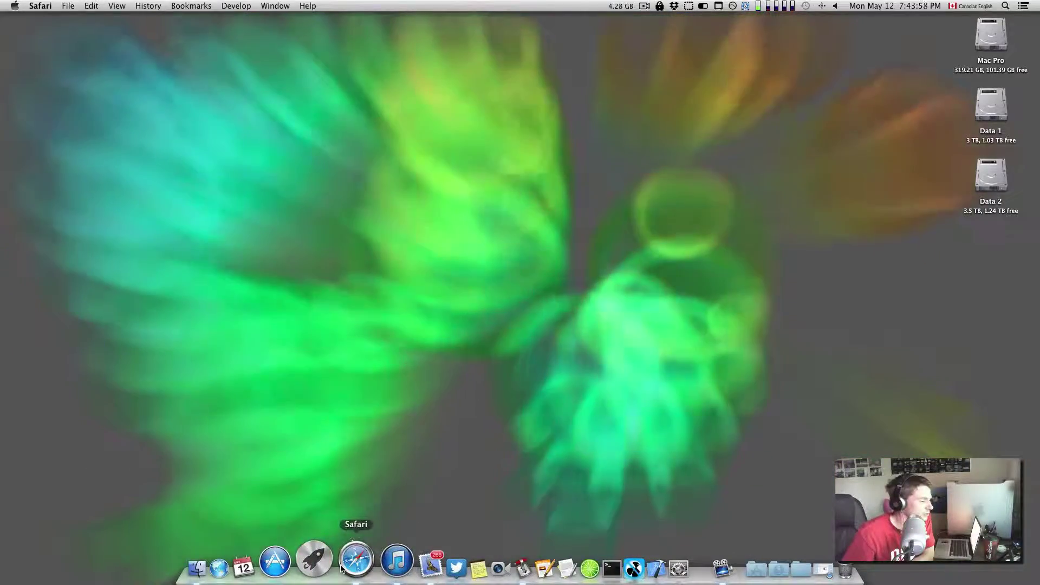
- On MacUpdate's NerdTool page, check the developer's site, then download the NerdTool 0.8.1 zip
{"action": "left_click", "coordinate": [350, 561]}
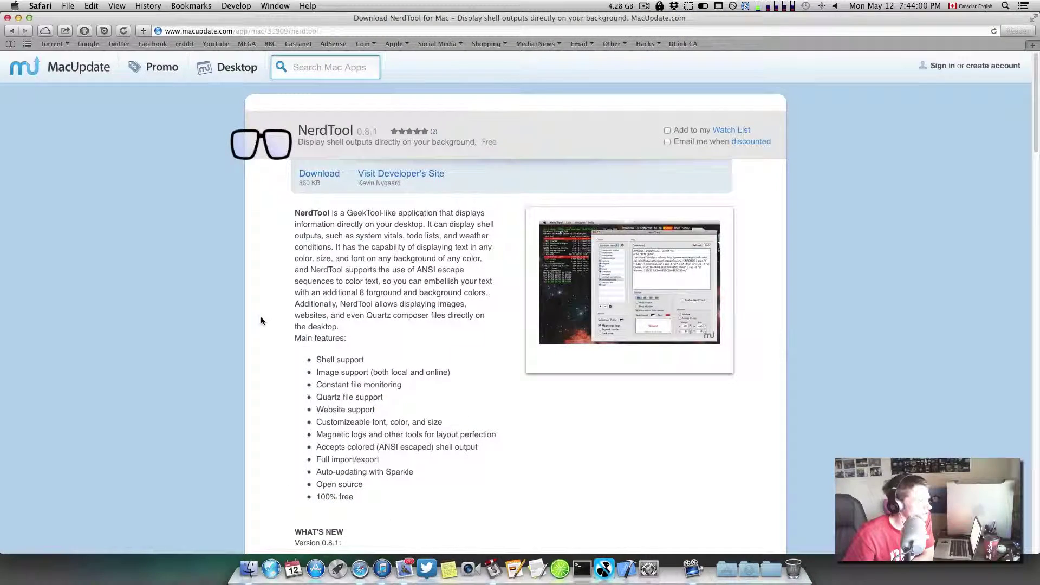
{"action": "scroll", "coordinate": [261, 320], "scroll_direction": "down", "scroll_amount": 2}
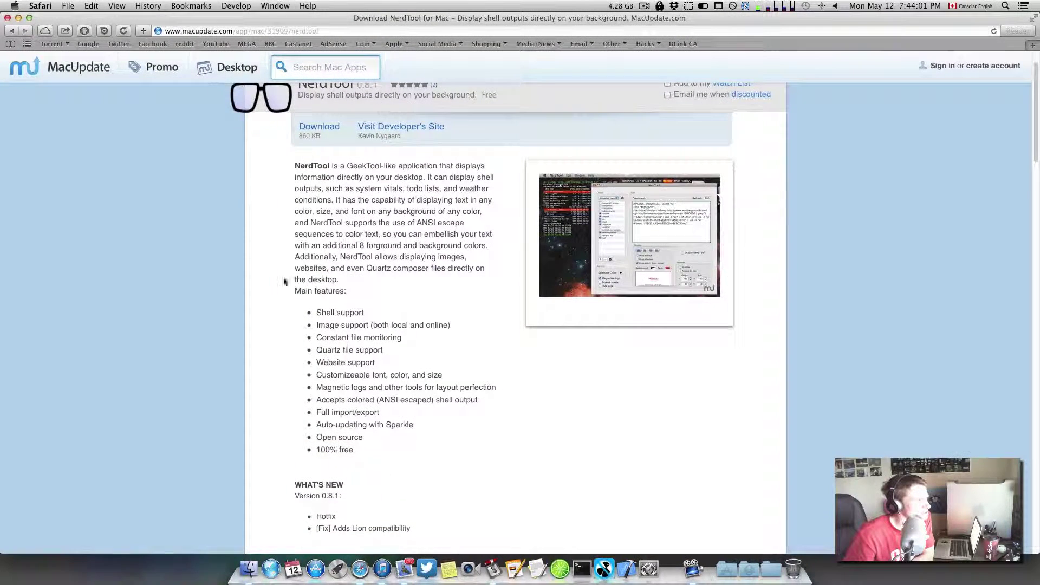
{"action": "right_click", "coordinate": [393, 134]}
{"action": "left_click", "coordinate": [416, 145]}
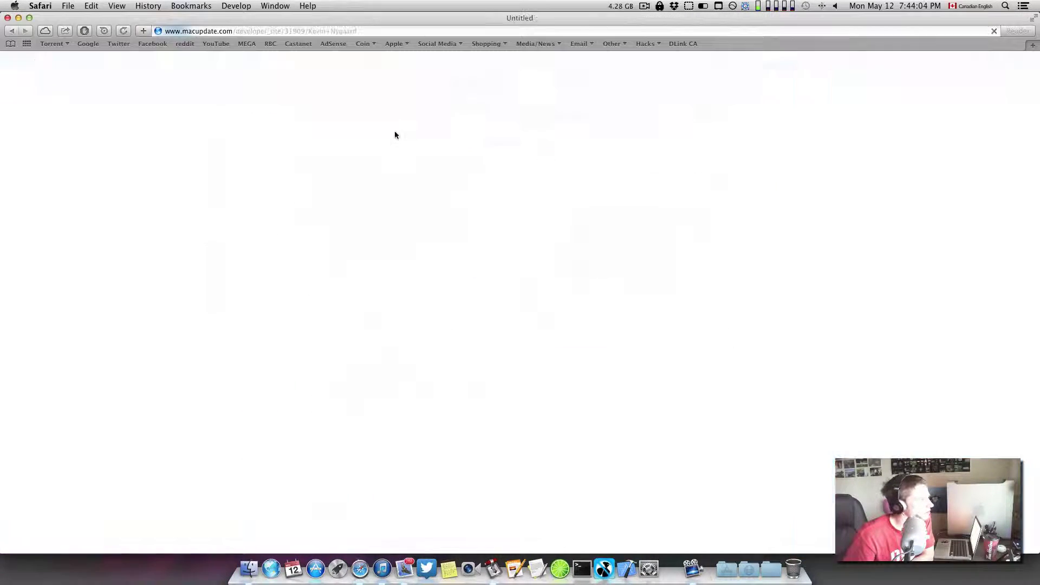
{"action": "left_click", "coordinate": [7, 18]}
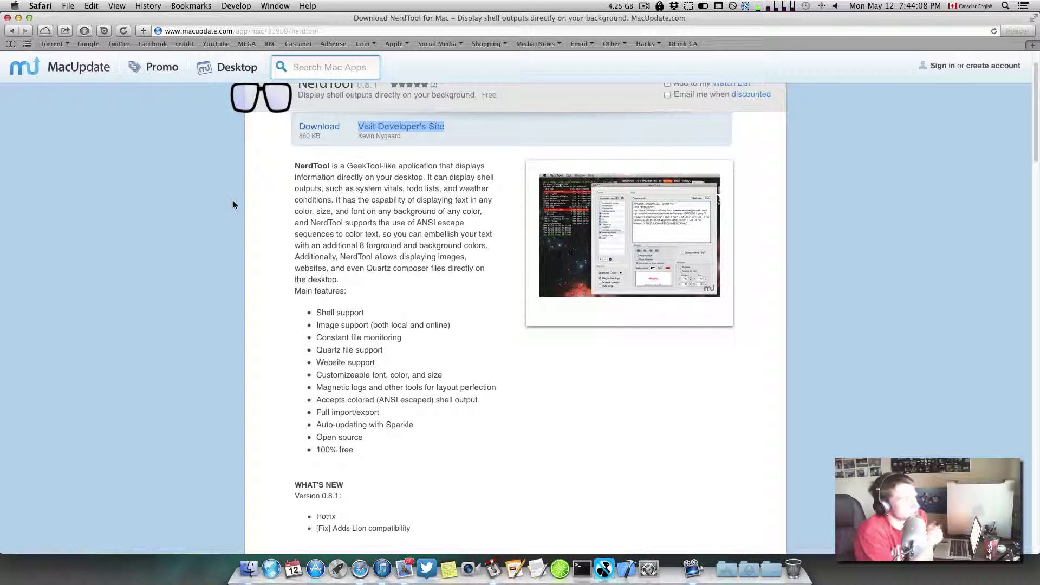
{"action": "left_click", "coordinate": [314, 132]}
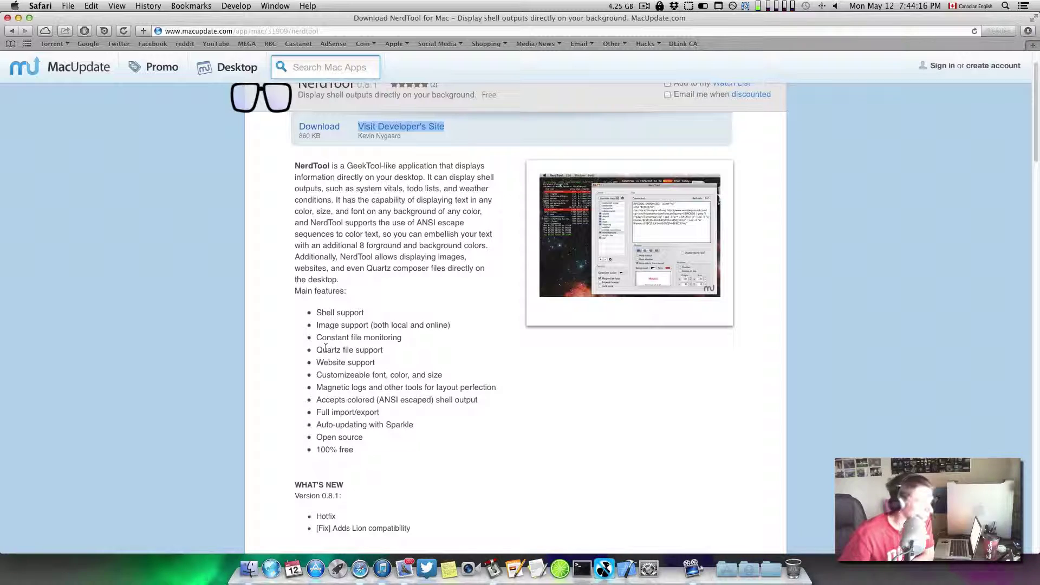
- Launch NerdTool.app from the Applications stack in the Dock
{"action": "scroll", "coordinate": [317, 425], "scroll_direction": "down", "scroll_amount": 3}
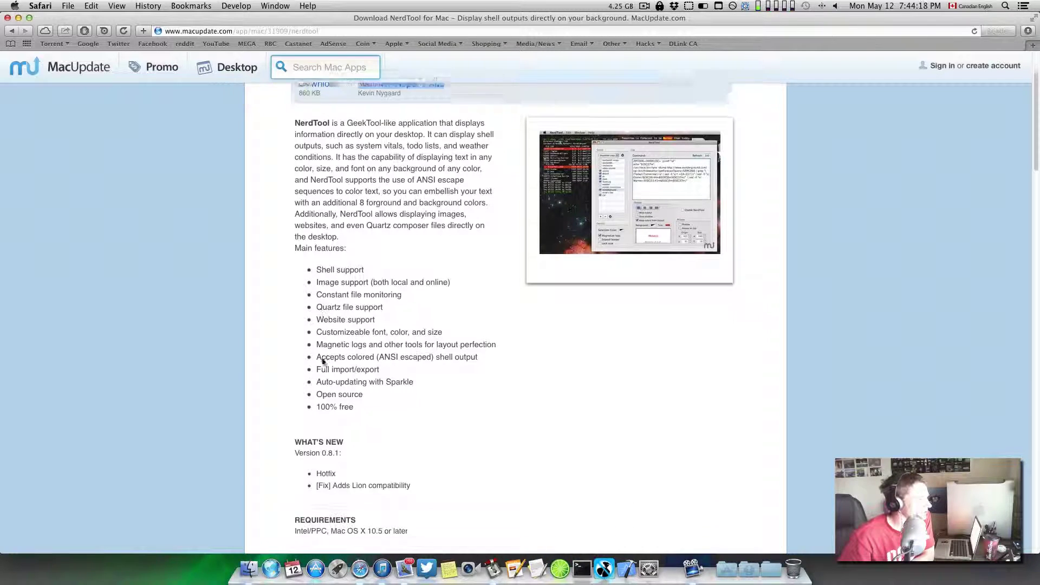
{"action": "left_click", "coordinate": [726, 568]}
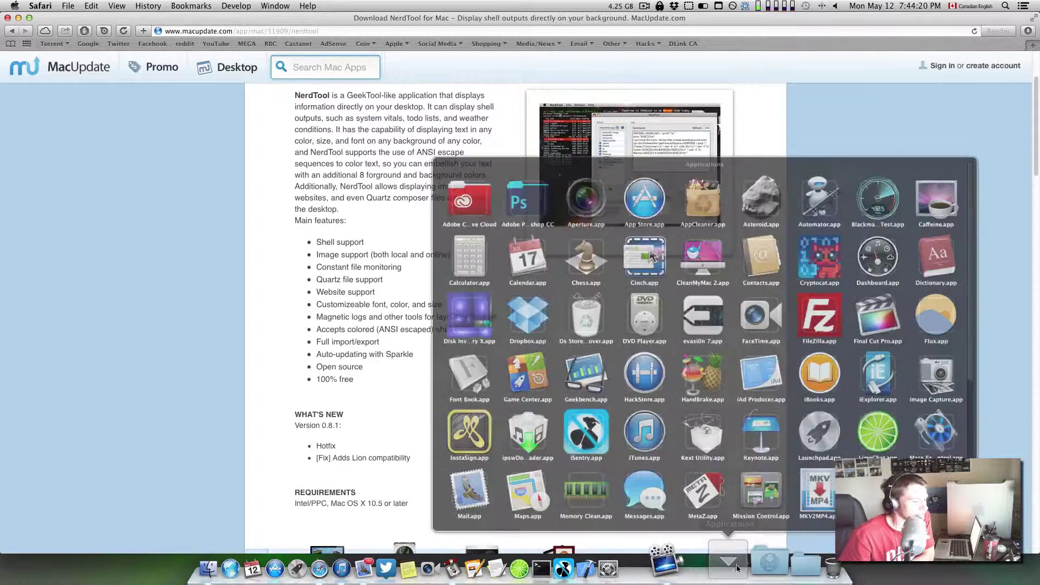
{"action": "scroll", "coordinate": [628, 421], "scroll_direction": "down", "scroll_amount": 5}
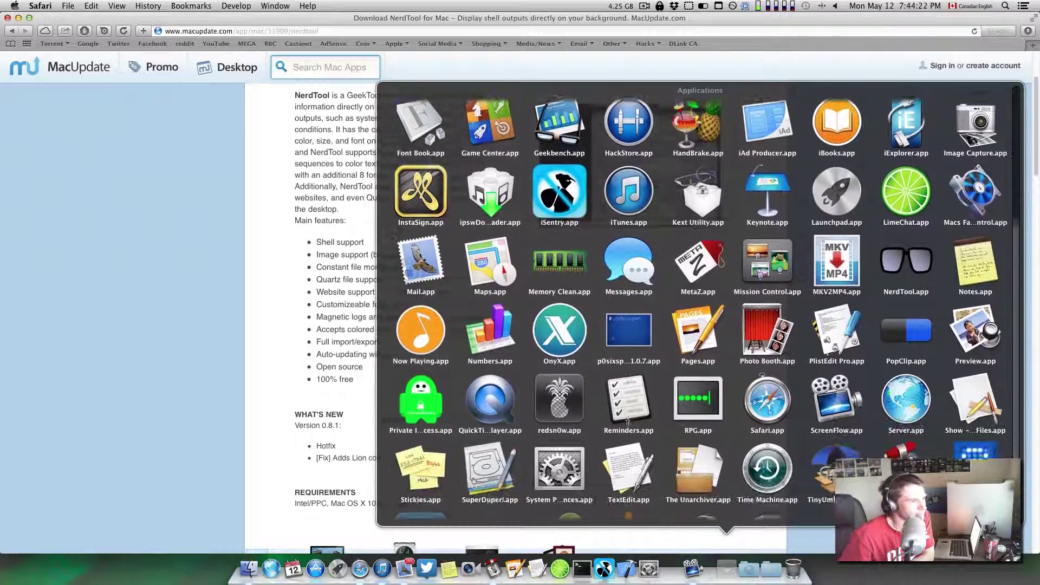
{"action": "left_click", "coordinate": [906, 250]}
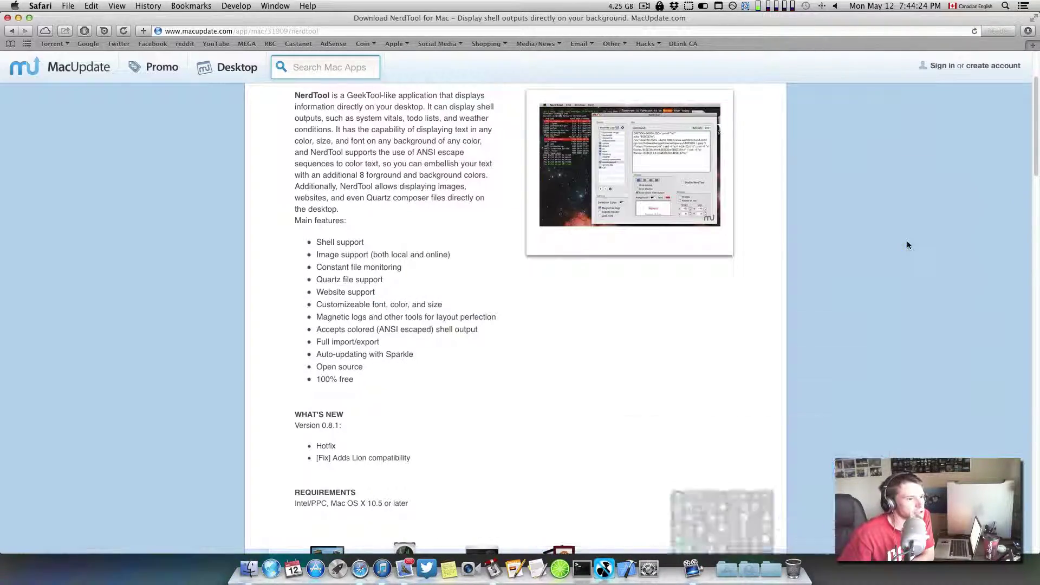
- Close Safari, open NerdTool Configuration, and delete the existing New quartz log from the Default group
{"action": "left_click", "coordinate": [7, 18]}
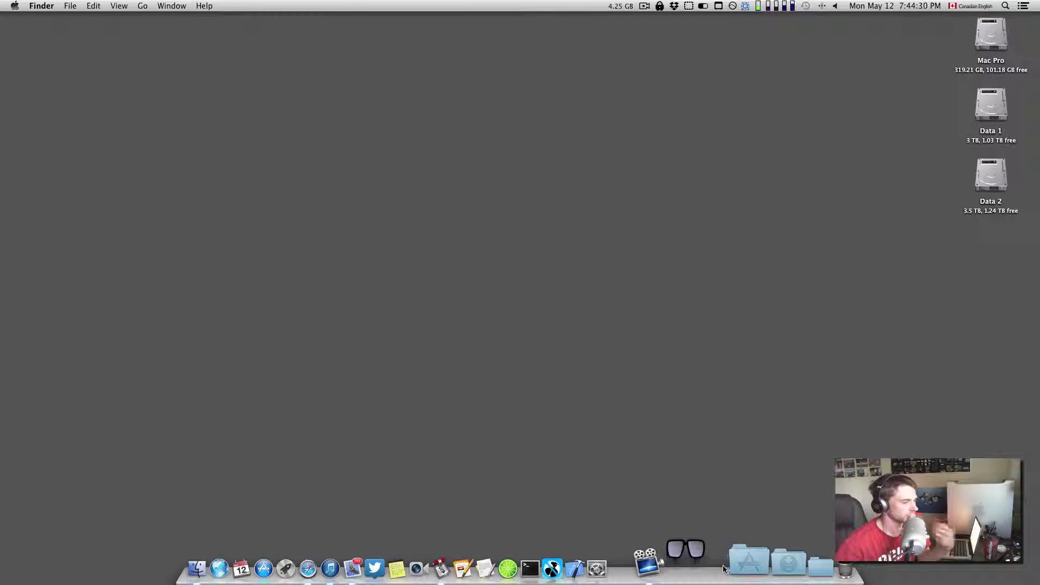
{"action": "left_click", "coordinate": [703, 569]}
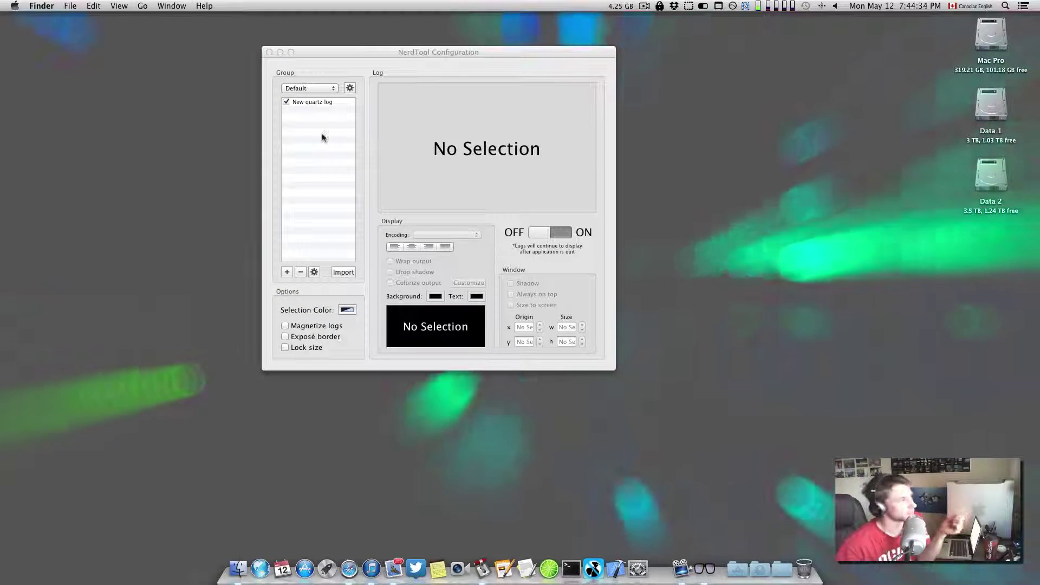
{"action": "left_click", "coordinate": [296, 277]}
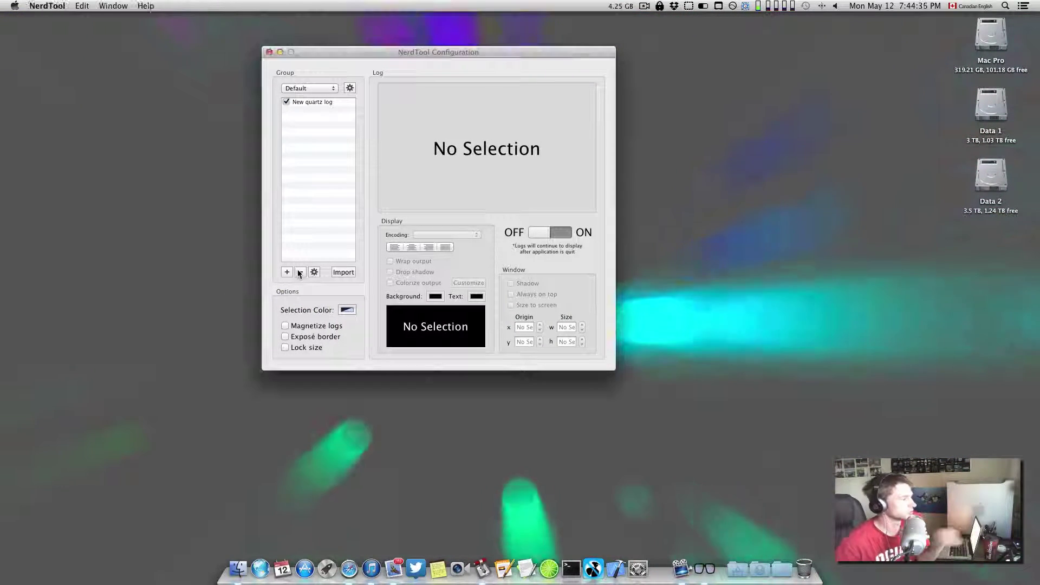
{"action": "left_click", "coordinate": [295, 104]}
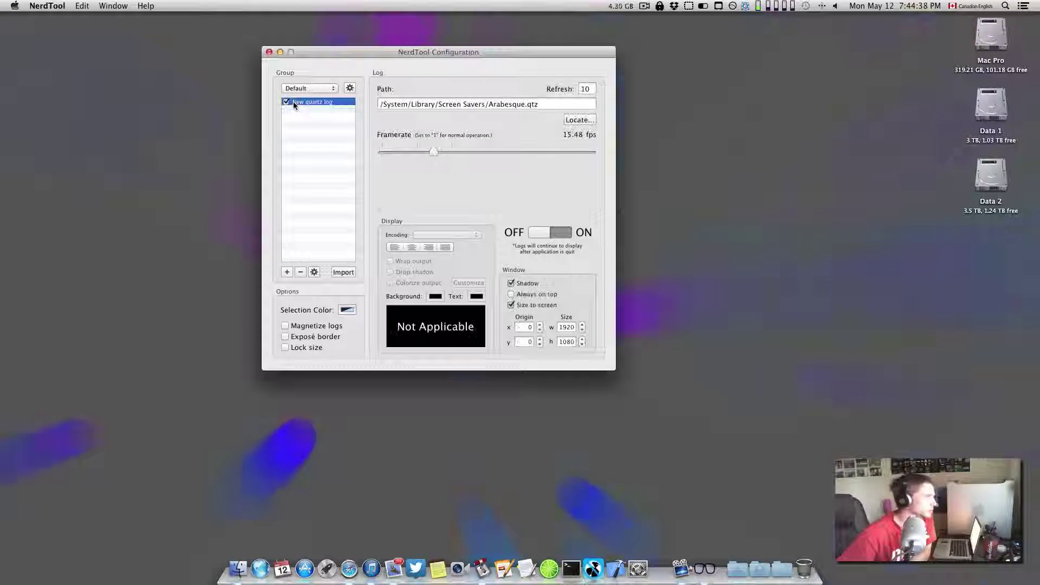
{"action": "left_click", "coordinate": [299, 273]}
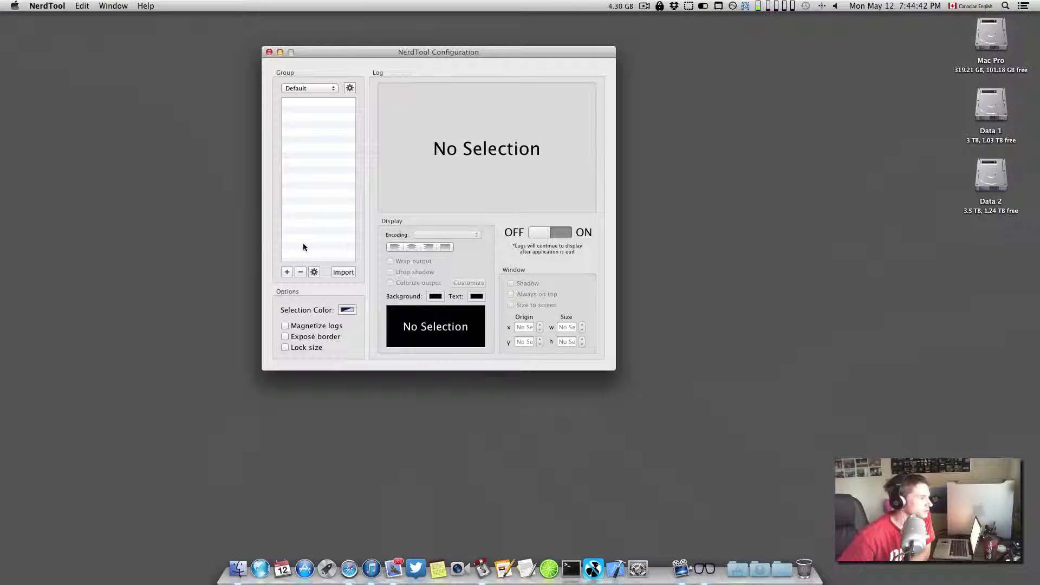
- Open Change Desktop Background from the desktop menu and move NerdTool and the preferences window left
{"action": "right_click", "coordinate": [711, 133]}
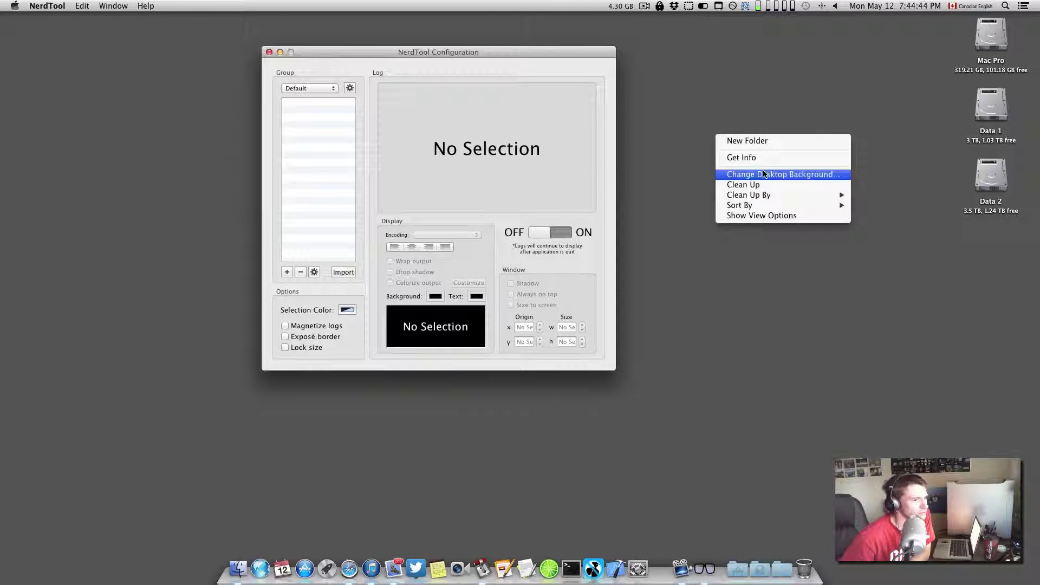
{"action": "left_click", "coordinate": [739, 169]}
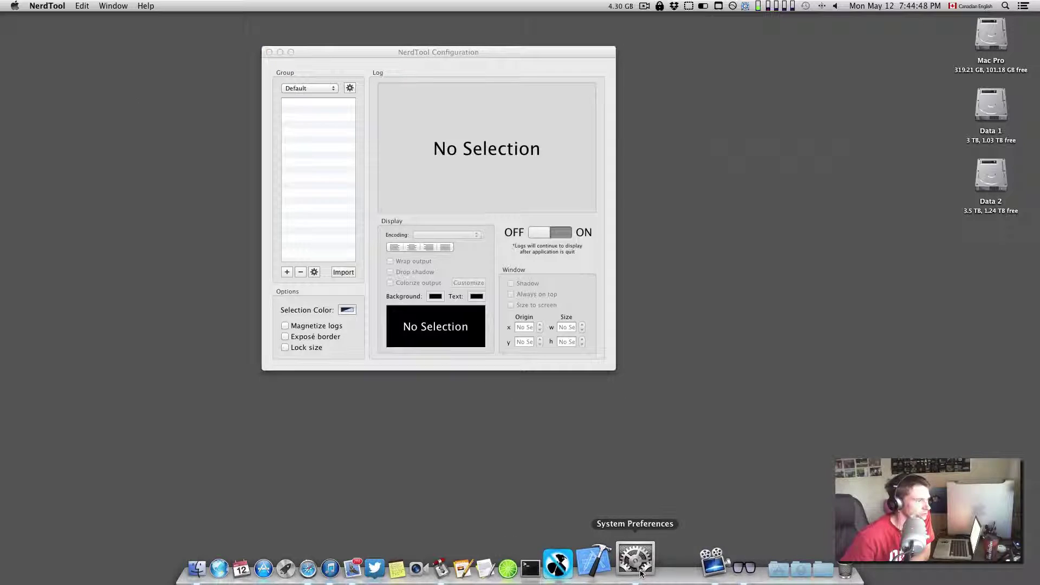
{"action": "left_click_drag", "start_coordinate": [353, 50], "coordinate": [233, 53]}
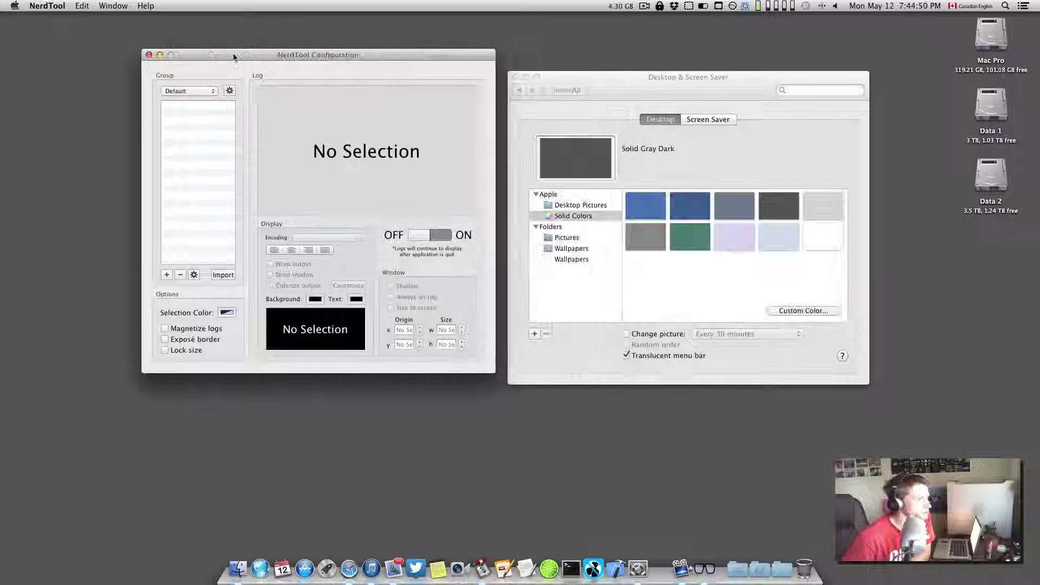
{"action": "left_click_drag", "start_coordinate": [631, 92], "coordinate": [504, 92]}
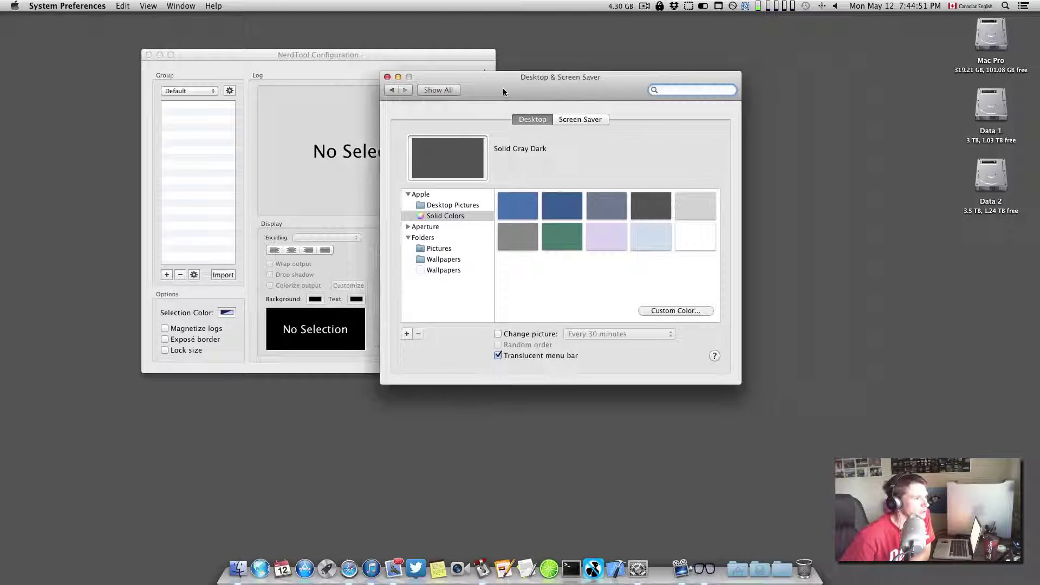
- Try lavender, mint, gray and white solid colours, then set the Wave desktop picture
{"action": "left_click", "coordinate": [602, 236]}
{"action": "left_click", "coordinate": [659, 236]}
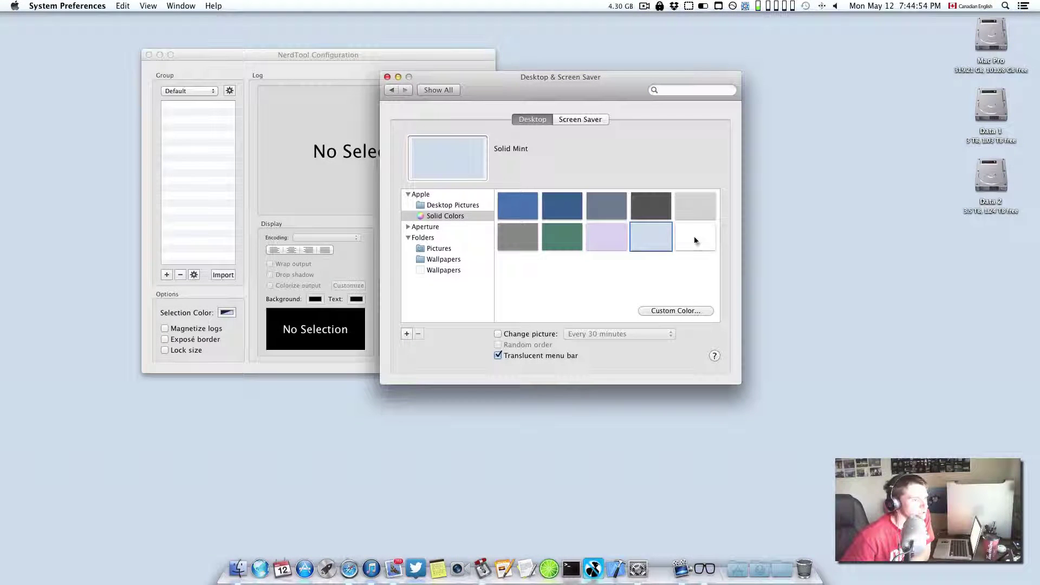
{"action": "left_click", "coordinate": [695, 240]}
{"action": "left_click", "coordinate": [690, 209]}
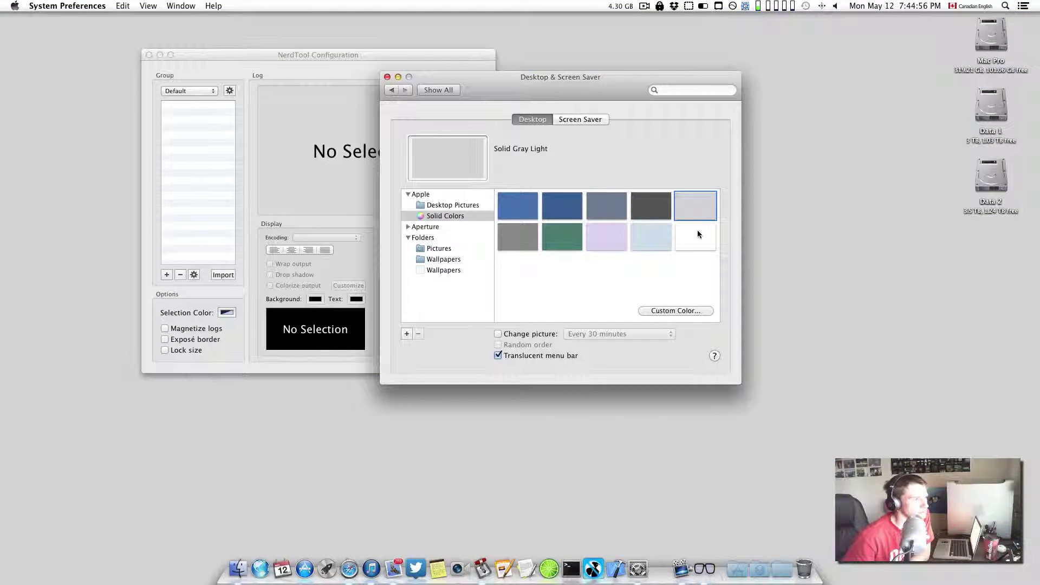
{"action": "left_click", "coordinate": [698, 233]}
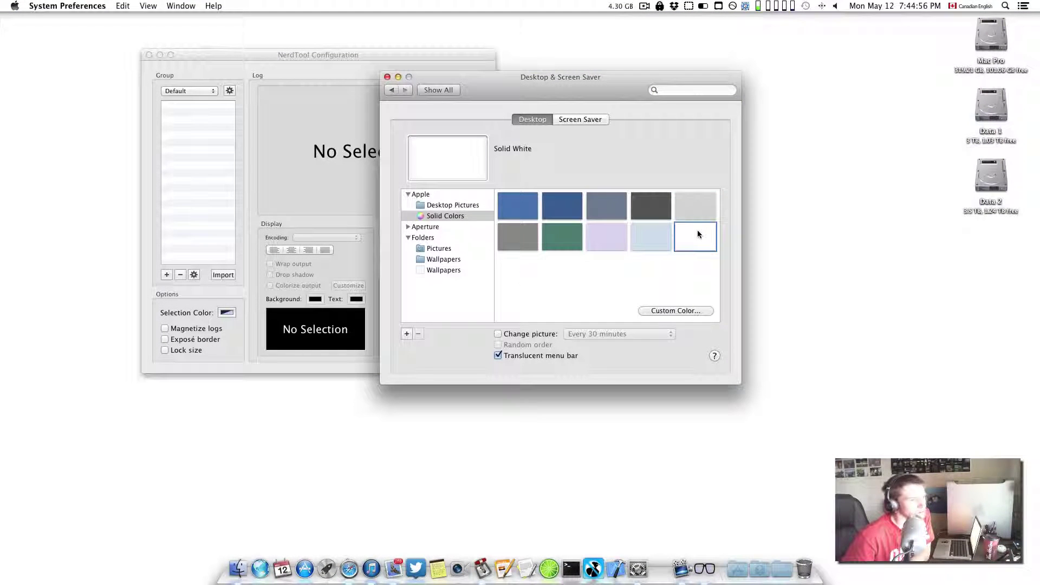
{"action": "left_click", "coordinate": [453, 205]}
{"action": "left_click", "coordinate": [528, 205]}
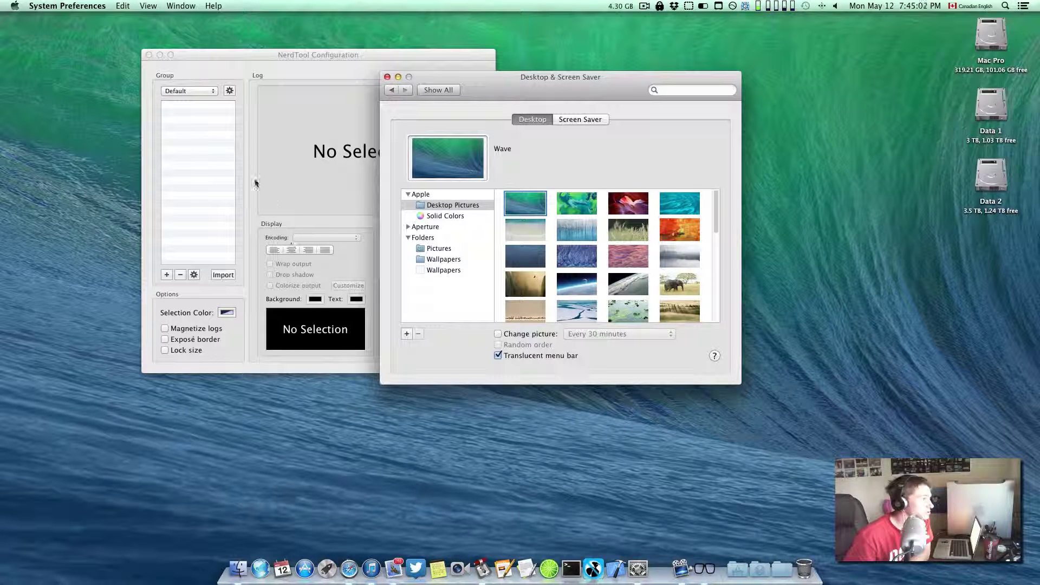
- Add a new Quartz log to NerdTool's Default group, keeping its default name, and start editing its path
{"action": "left_click", "coordinate": [245, 173]}
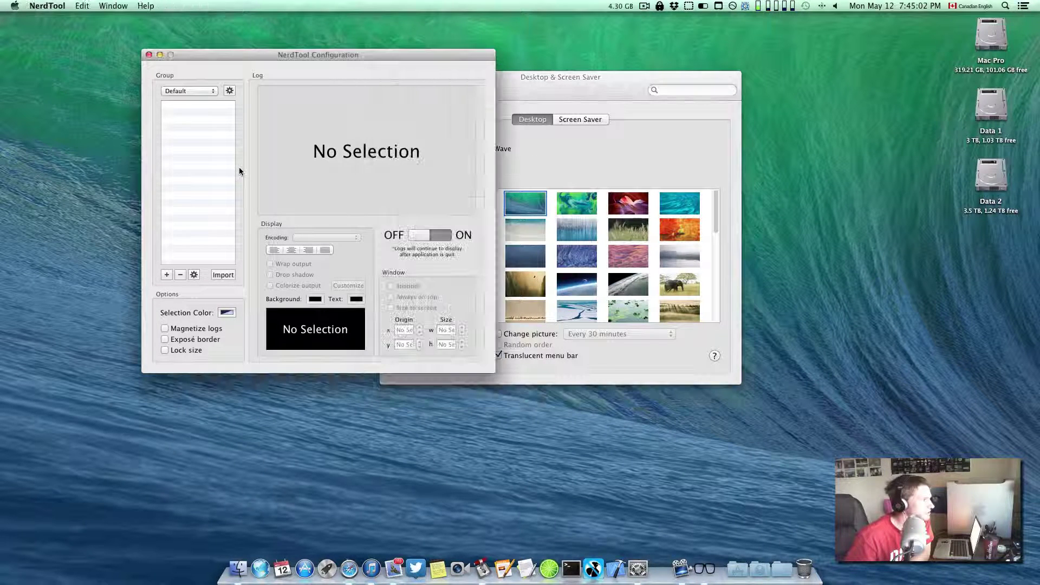
{"action": "left_click", "coordinate": [167, 274]}
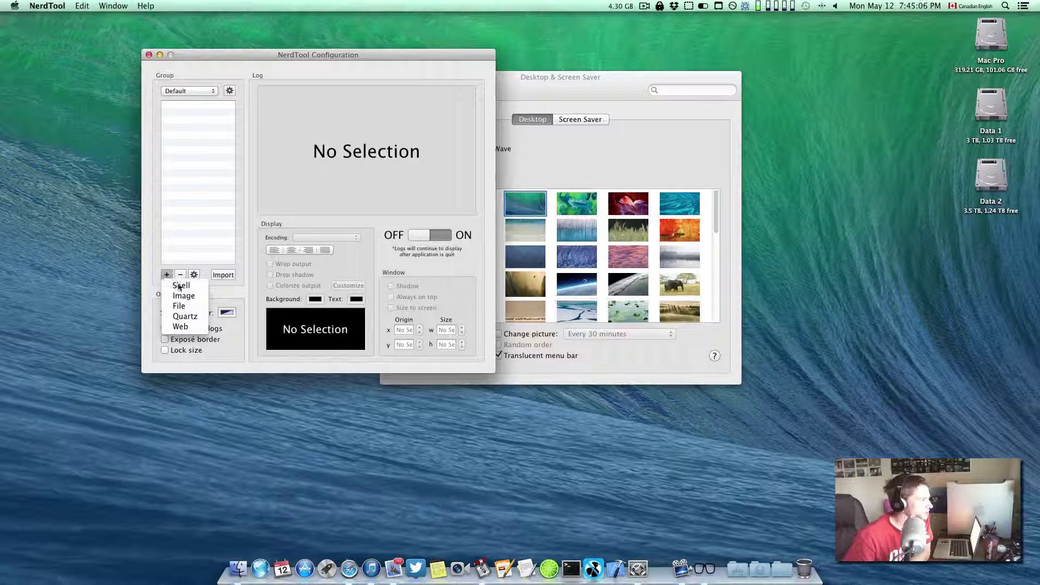
{"action": "left_click", "coordinate": [196, 317]}
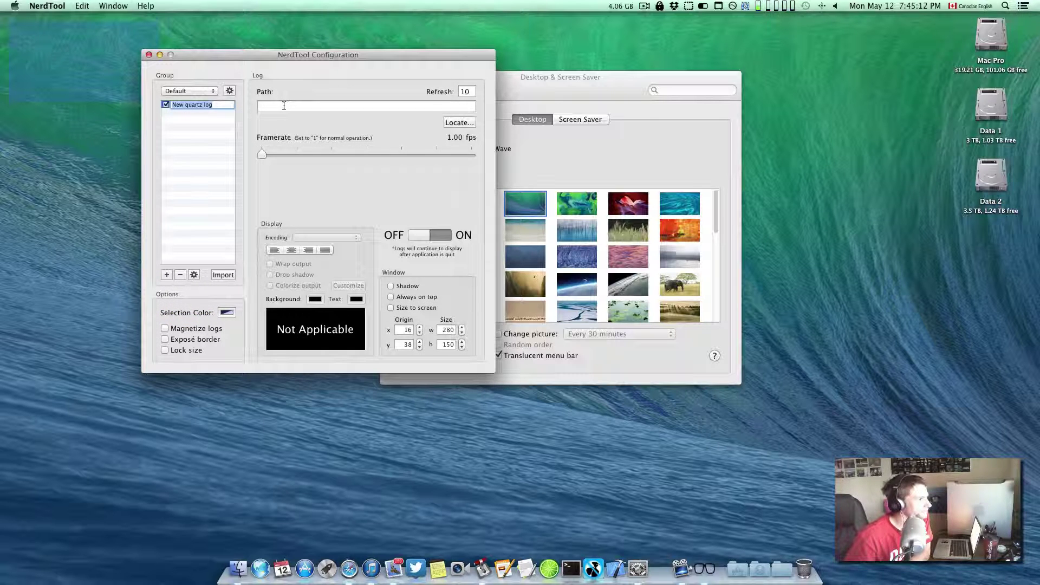
{"action": "left_click", "coordinate": [349, 105]}
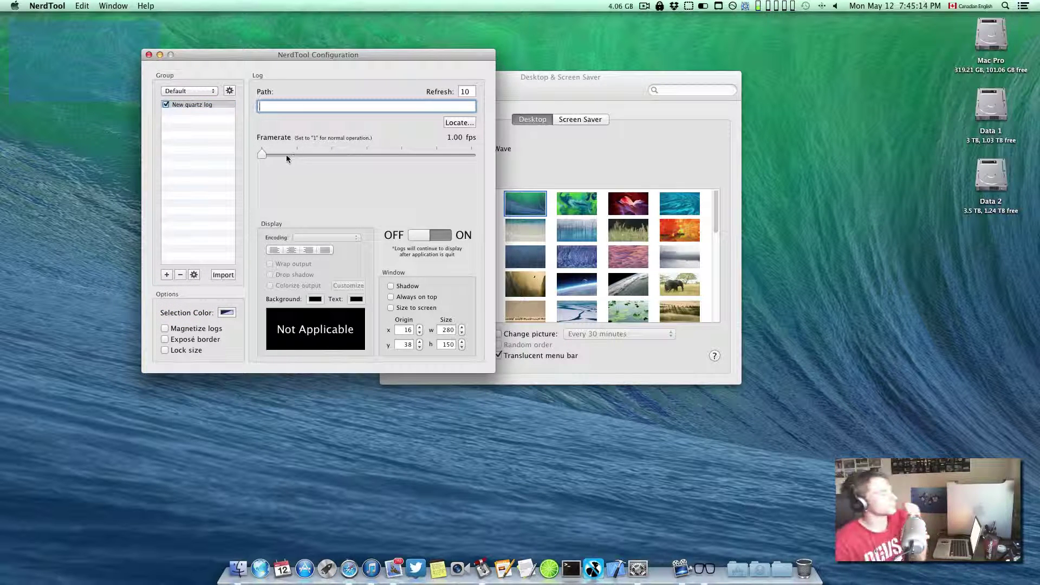
- Locate /System/Library/Screen Savers/Shell.qtz and set it as the quartz log's composition
{"action": "left_click", "coordinate": [472, 124]}
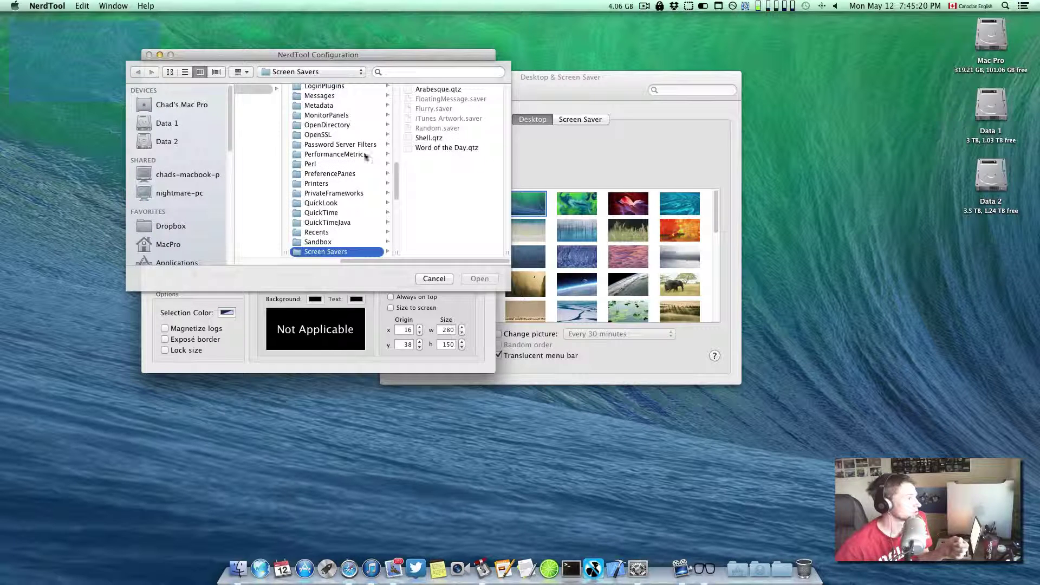
{"action": "scroll", "coordinate": [246, 110], "scroll_direction": "left", "scroll_amount": 10}
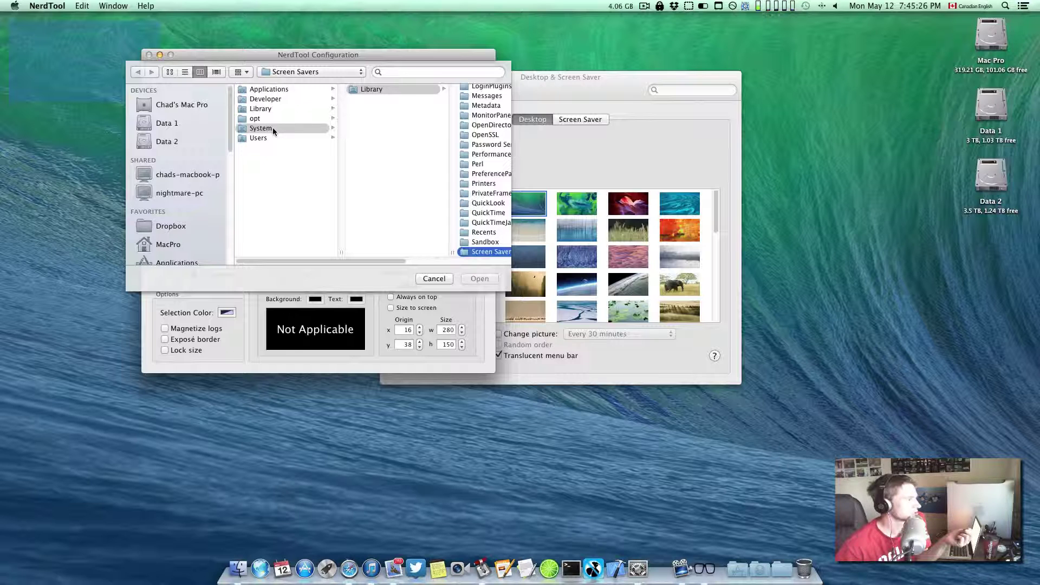
{"action": "scroll", "coordinate": [368, 100], "scroll_direction": "right", "scroll_amount": 3}
{"action": "scroll", "coordinate": [467, 193], "scroll_direction": "right", "scroll_amount": 5}
{"action": "left_click", "coordinate": [450, 139]}
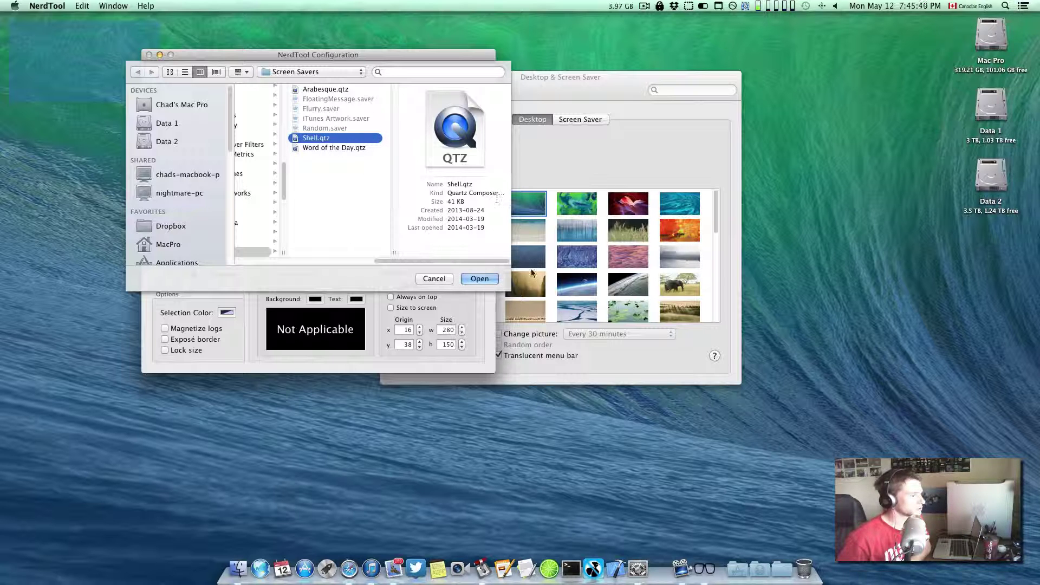
{"action": "left_click_drag", "start_coordinate": [510, 289], "coordinate": [670, 328]}
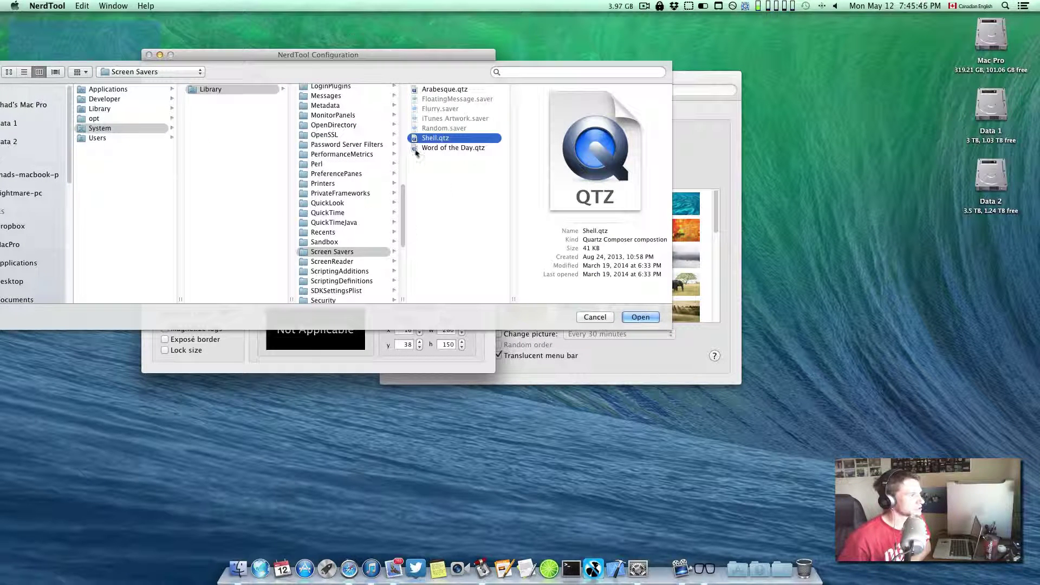
{"action": "left_click", "coordinate": [647, 317]}
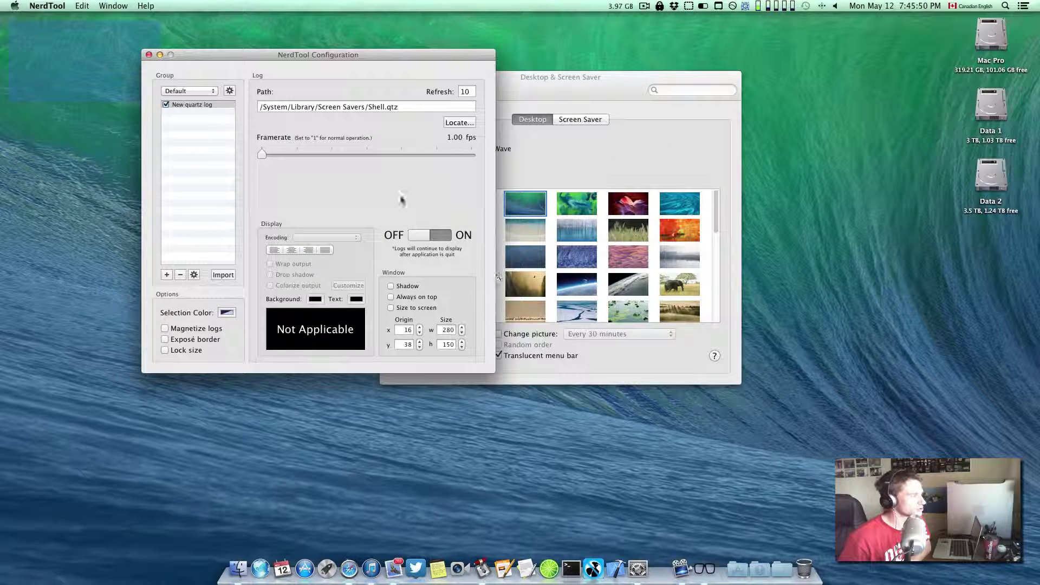
- Reselect New quartz log and enable Size to screen so it fills 1920×1080 from 0,0
{"action": "left_click", "coordinate": [443, 235]}
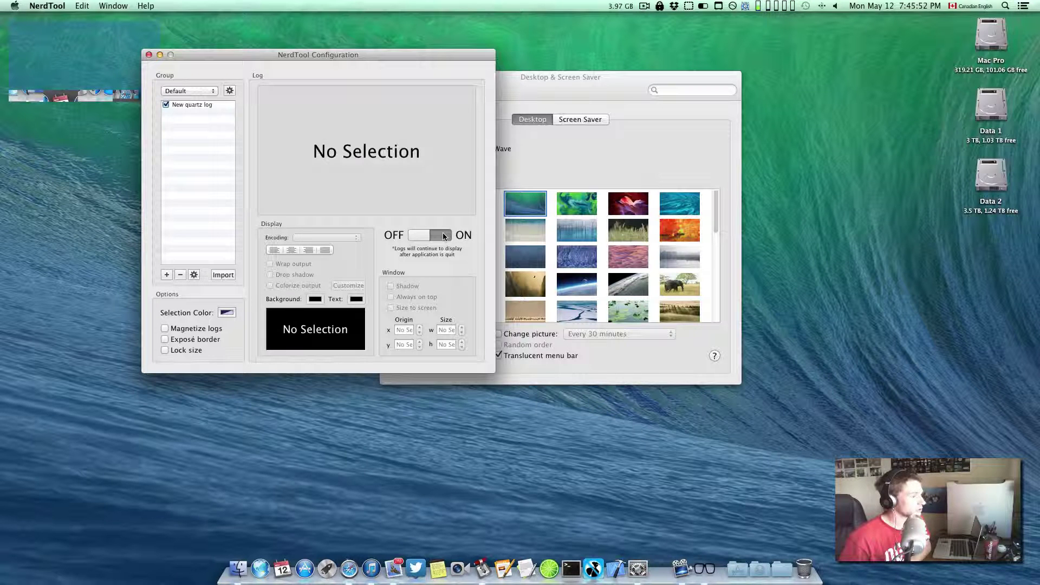
{"action": "left_click", "coordinate": [85, 79]}
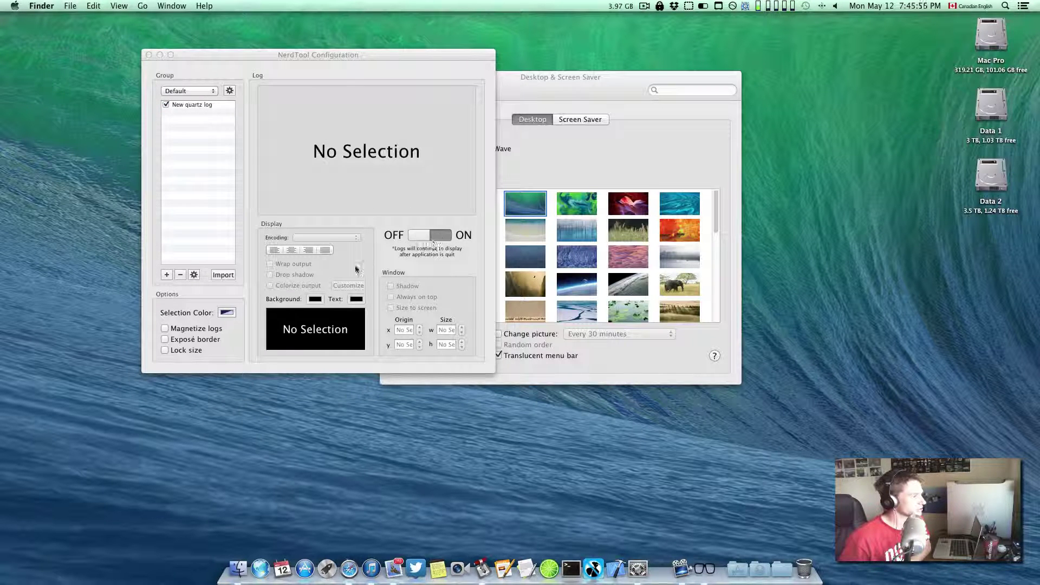
{"action": "left_click", "coordinate": [286, 278]}
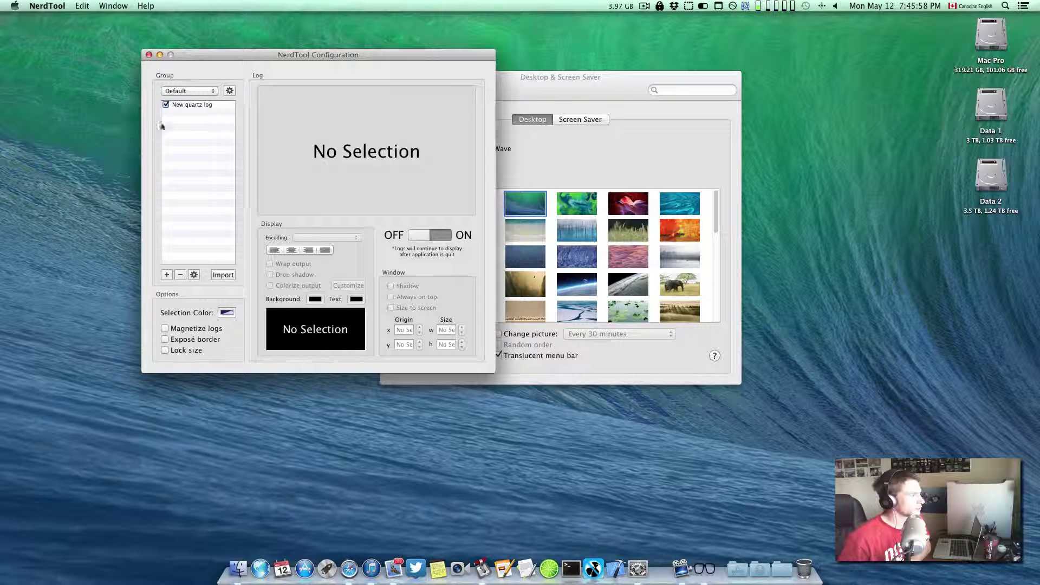
{"action": "left_click", "coordinate": [183, 106]}
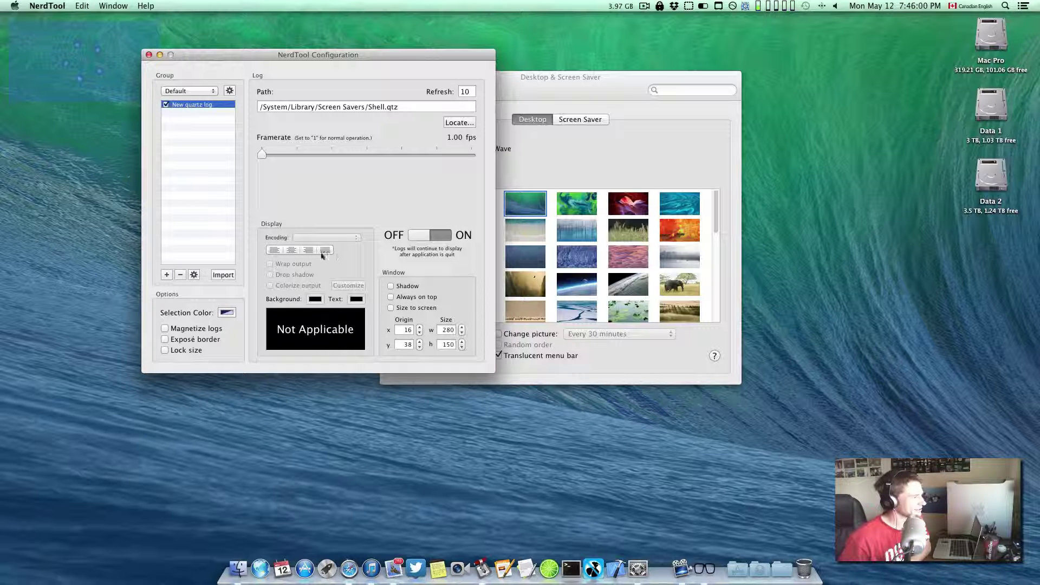
{"action": "left_click", "coordinate": [410, 312]}
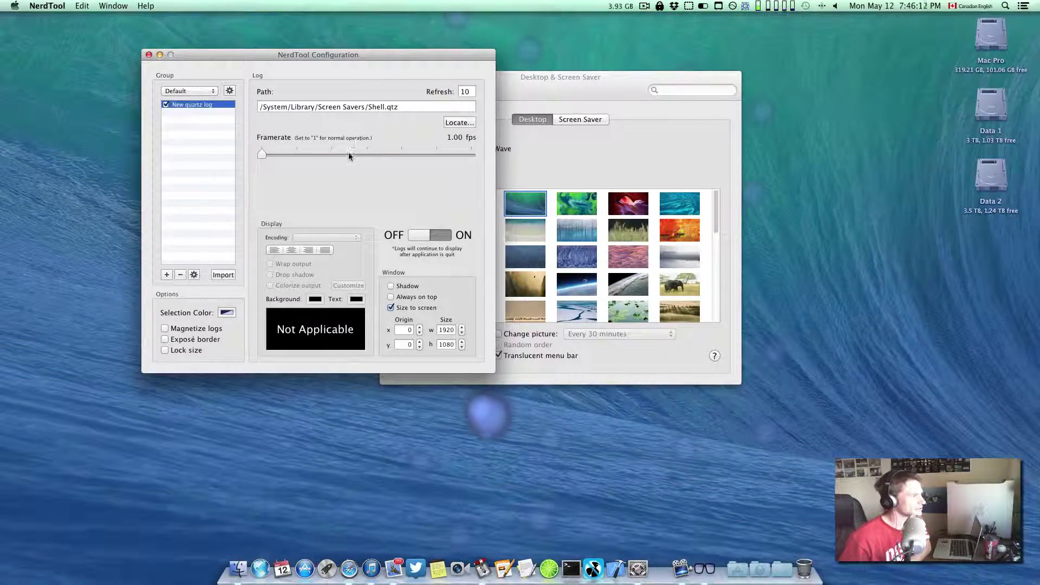
- Set the quartz log framerate to 60 fps and open Activity Monitor from the CPU menu extra
{"action": "left_click_drag", "start_coordinate": [349, 154], "coordinate": [485, 149]}
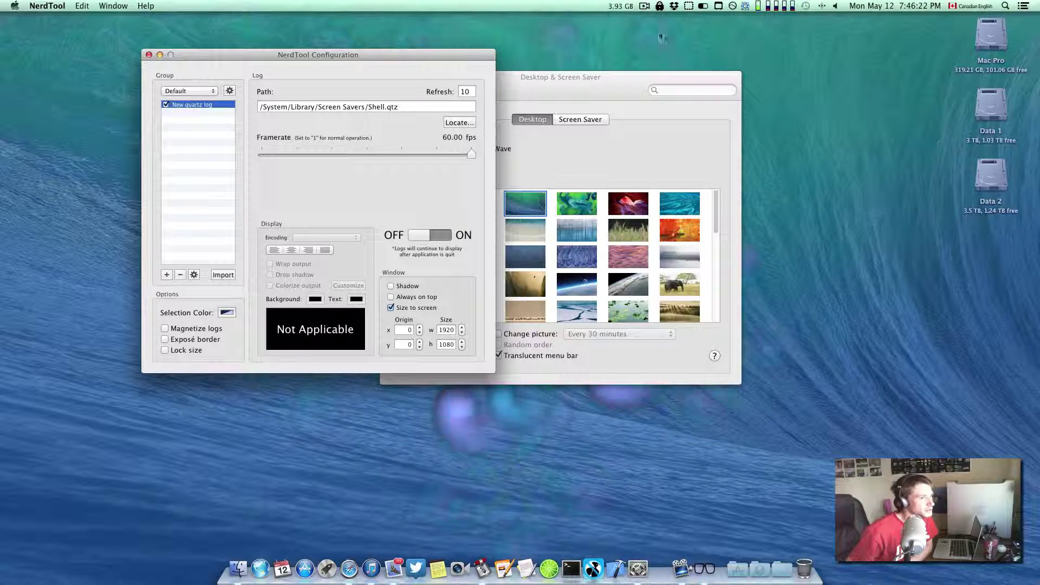
{"action": "left_click", "coordinate": [778, 5]}
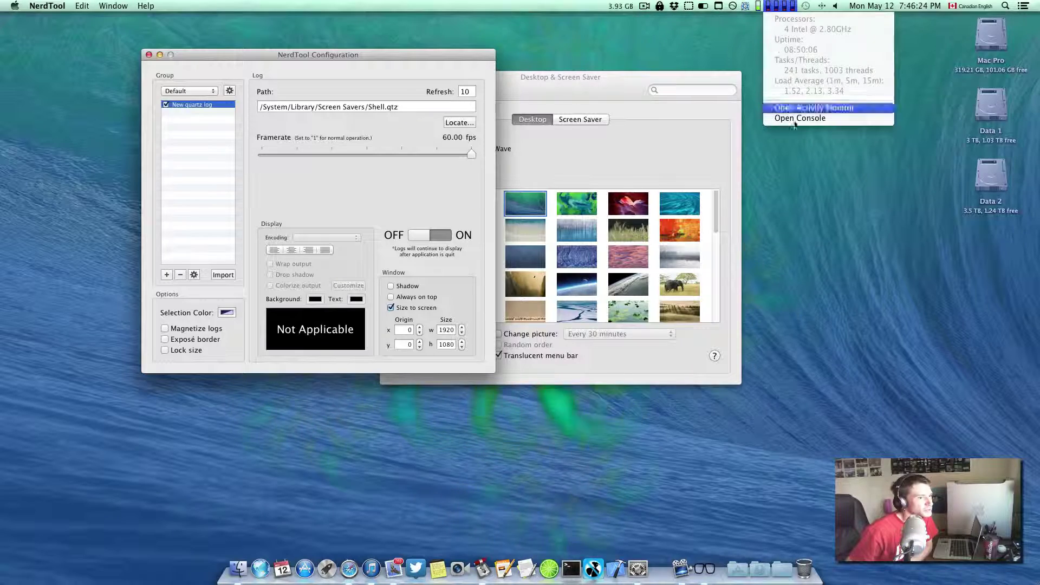
{"action": "left_click", "coordinate": [807, 108]}
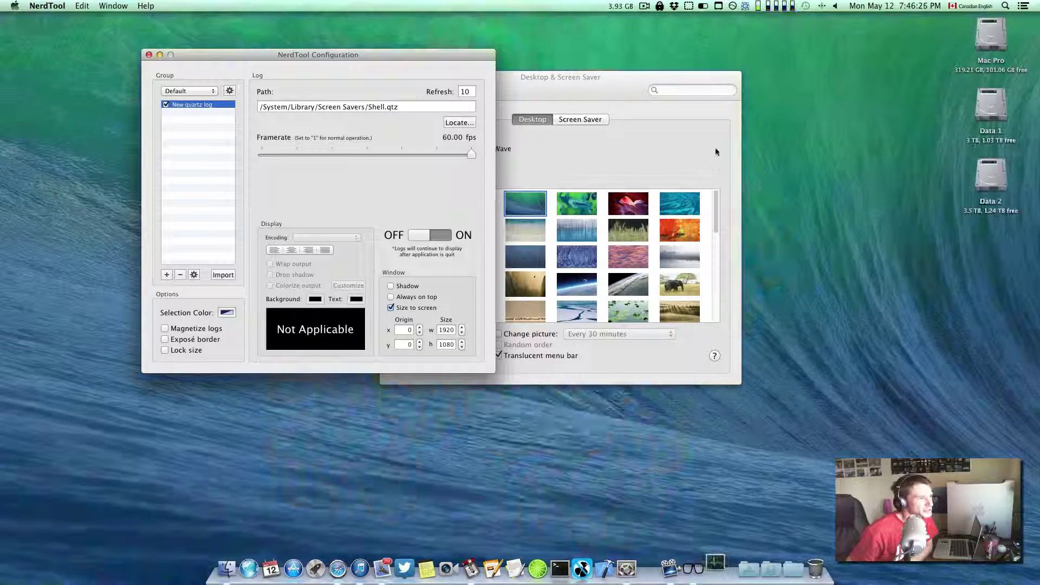
- Move Activity Monitor right and lower the quartz log framerate to about 30 fps
{"action": "left_click_drag", "start_coordinate": [455, 78], "coordinate": [650, 73]}
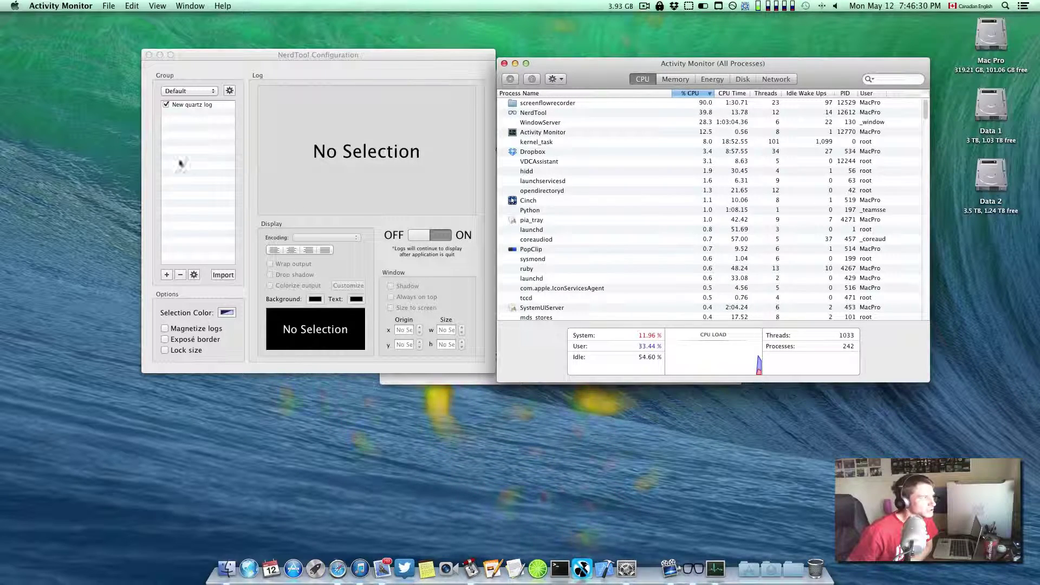
{"action": "left_click", "coordinate": [189, 106]}
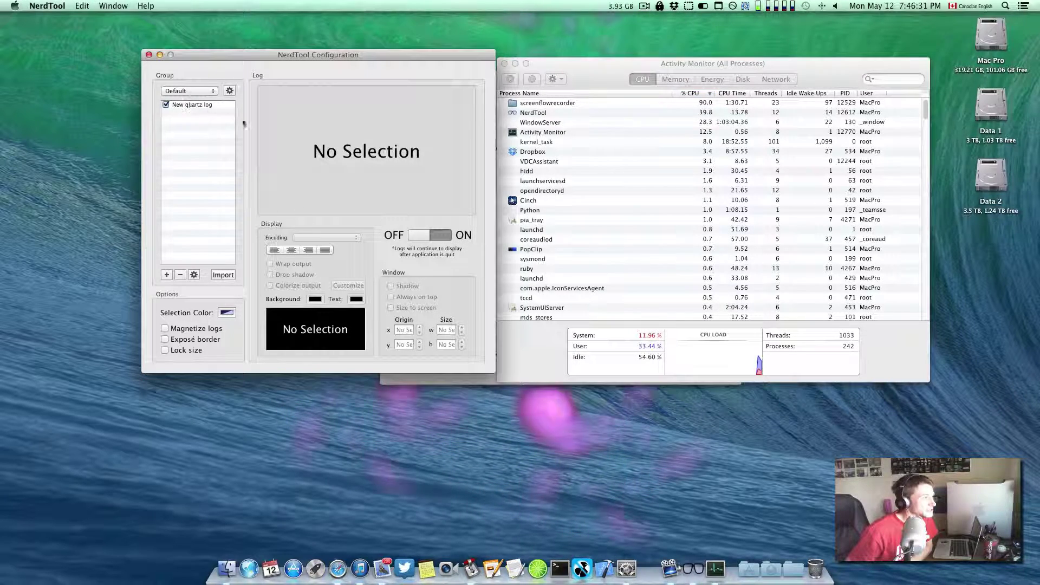
{"action": "left_click", "coordinate": [191, 104]}
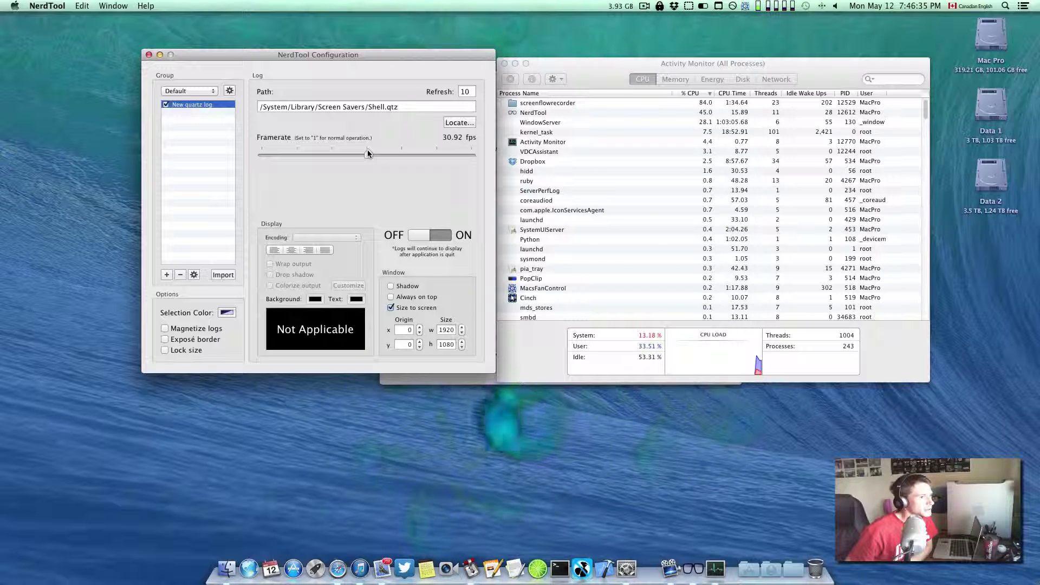
{"action": "left_click_drag", "start_coordinate": [367, 150], "coordinate": [315, 161]}
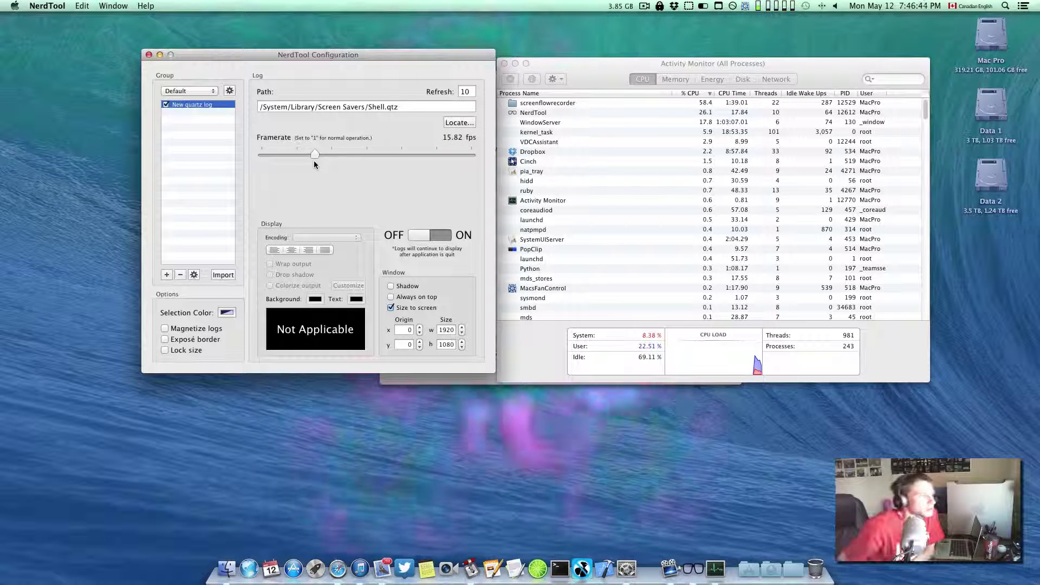
- Select NerdTool in Activity Monitor to check its CPU, then lower the framerate to 11.17 fps
{"action": "left_click", "coordinate": [555, 104]}
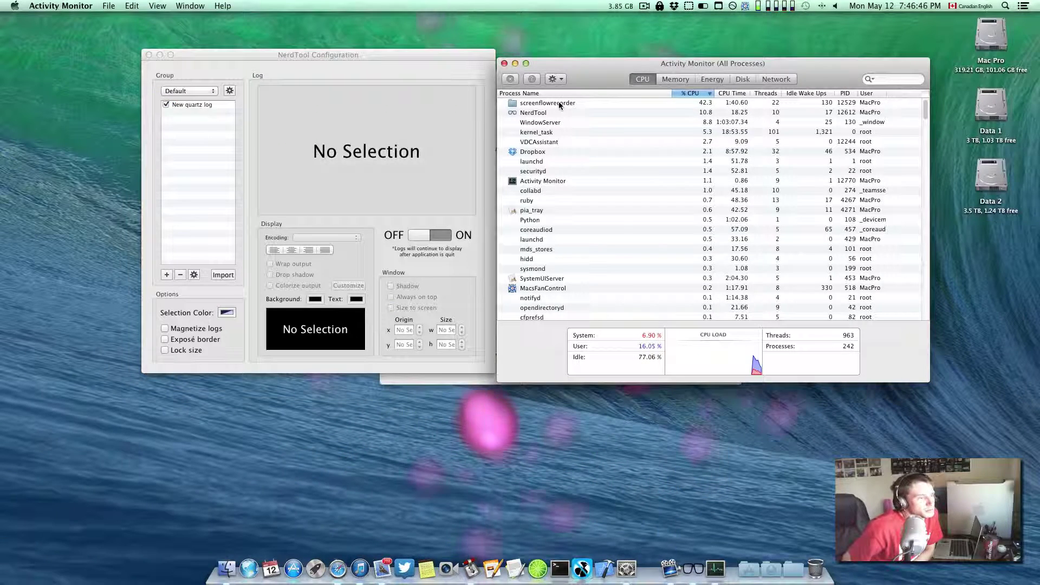
{"action": "left_click", "coordinate": [547, 106]}
{"action": "left_click", "coordinate": [550, 112]}
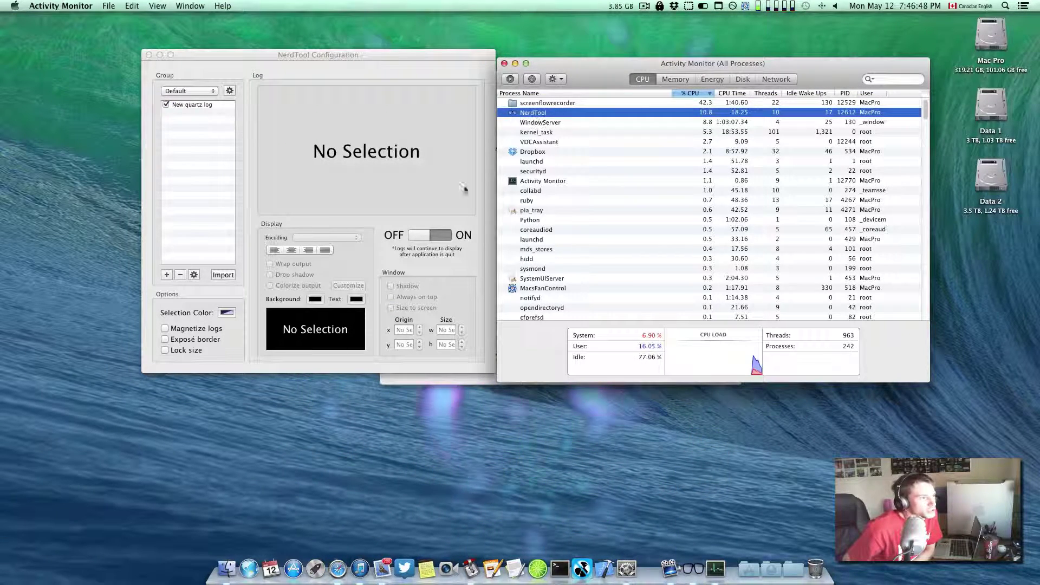
{"action": "left_click", "coordinate": [184, 107]}
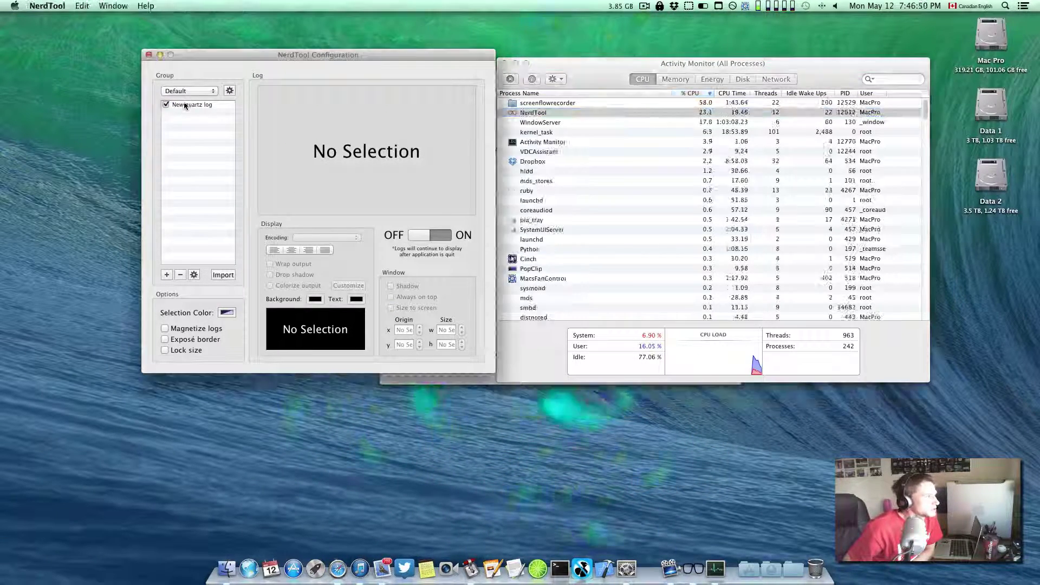
{"action": "left_click", "coordinate": [188, 106]}
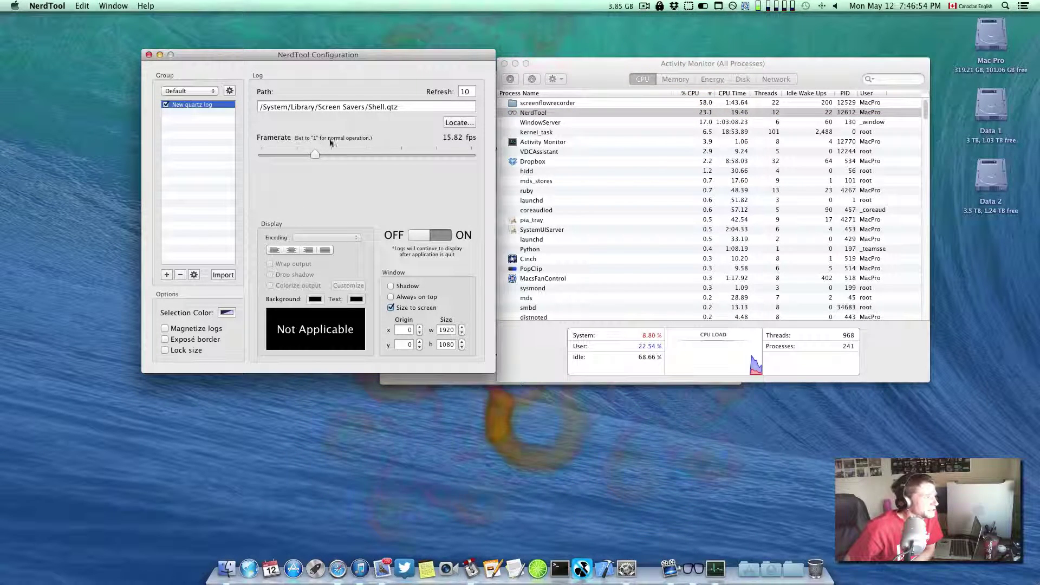
{"action": "left_click", "coordinate": [296, 155]}
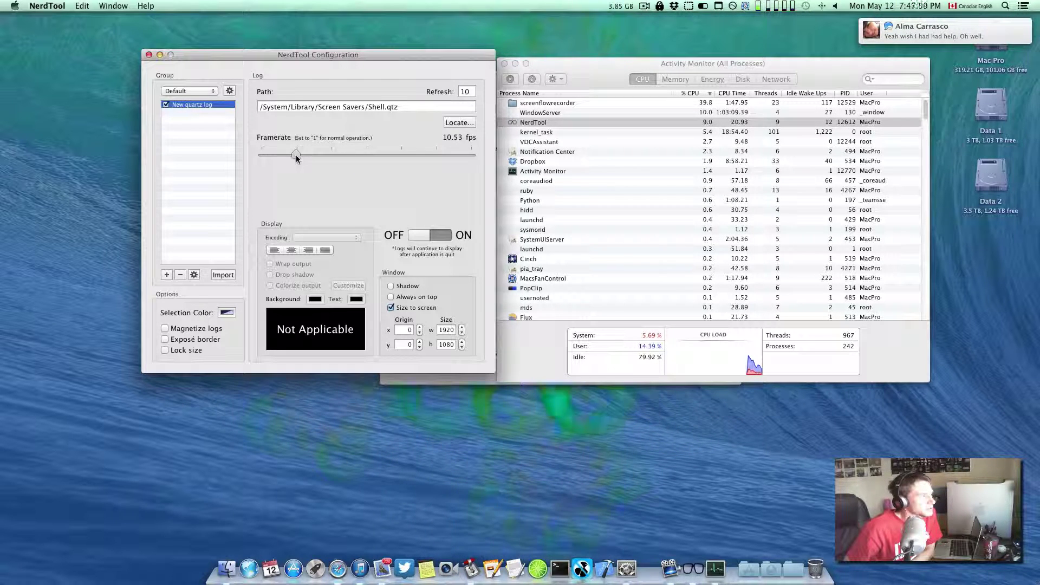
- Close Activity Monitor, set the desktop to Solid Aqua Graphite, and move both windows toward the screen edges
{"action": "left_click", "coordinate": [505, 64]}
{"action": "left_click", "coordinate": [523, 89]}
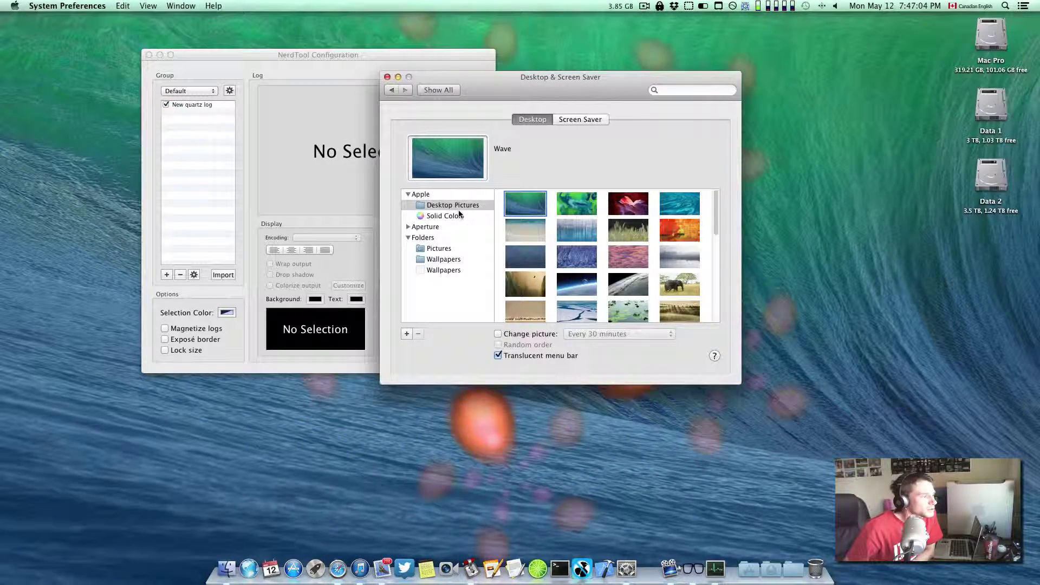
{"action": "left_click", "coordinate": [458, 216]}
{"action": "left_click", "coordinate": [518, 205]}
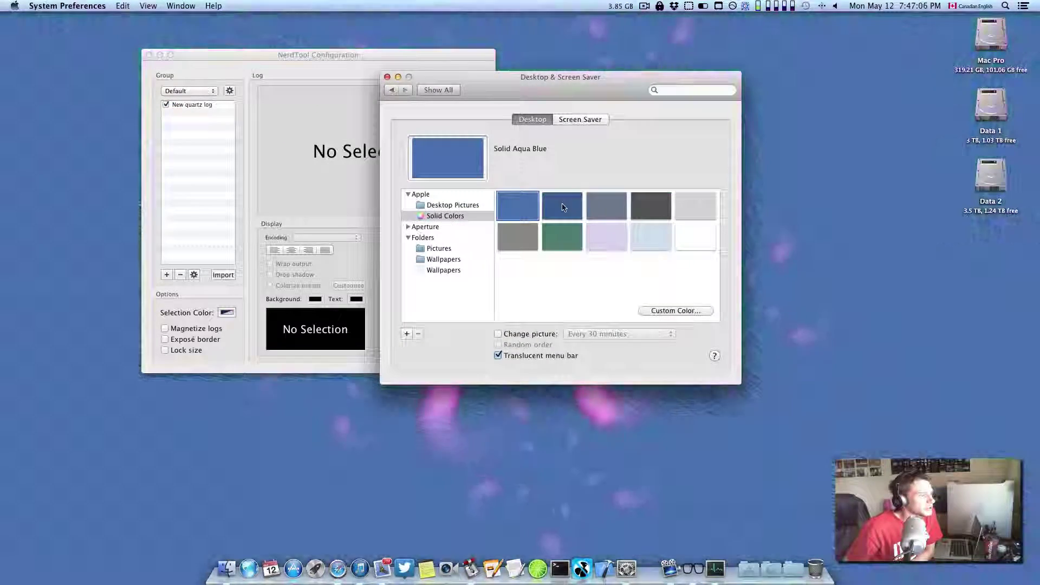
{"action": "left_click", "coordinate": [564, 207]}
{"action": "left_click", "coordinate": [600, 208]}
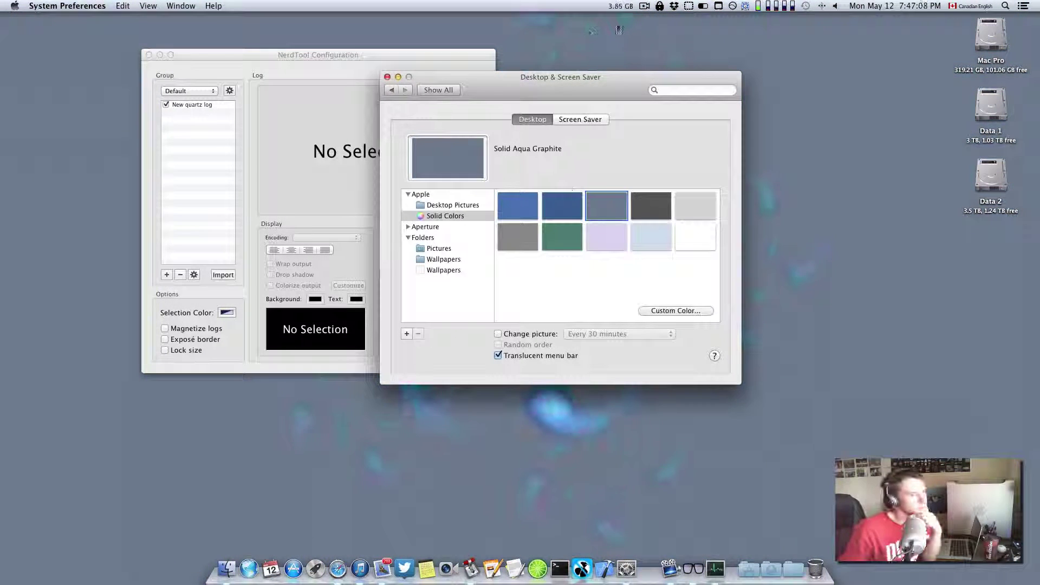
{"action": "left_click_drag", "start_coordinate": [481, 98], "coordinate": [816, 225]}
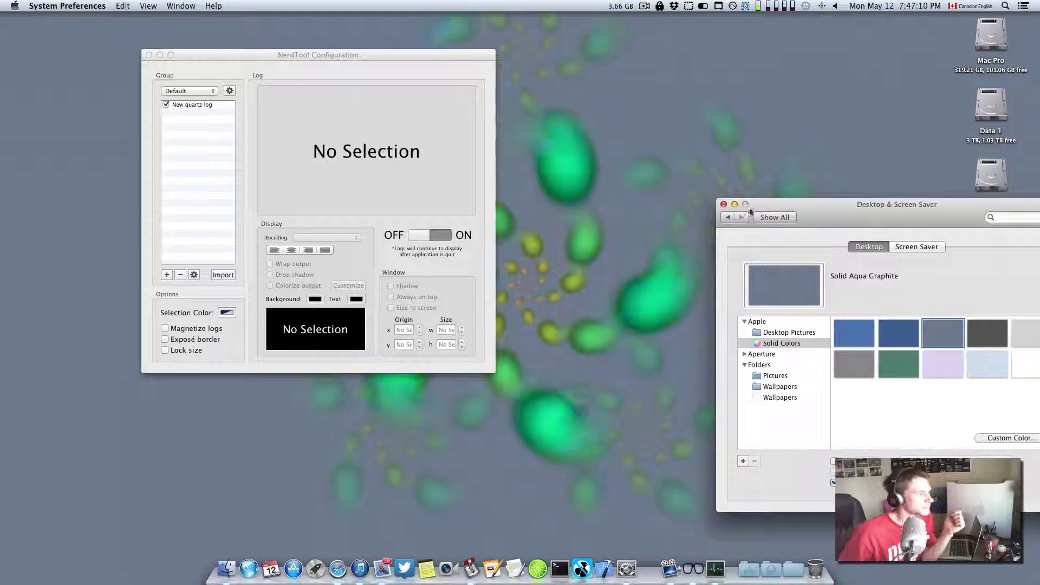
{"action": "left_click_drag", "start_coordinate": [368, 60], "coordinate": [241, 62]}
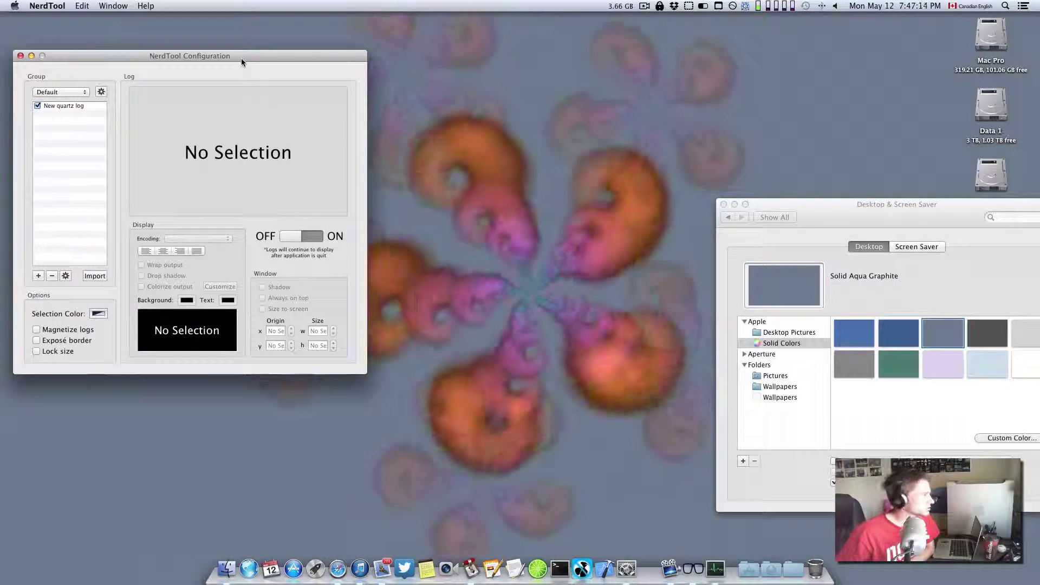